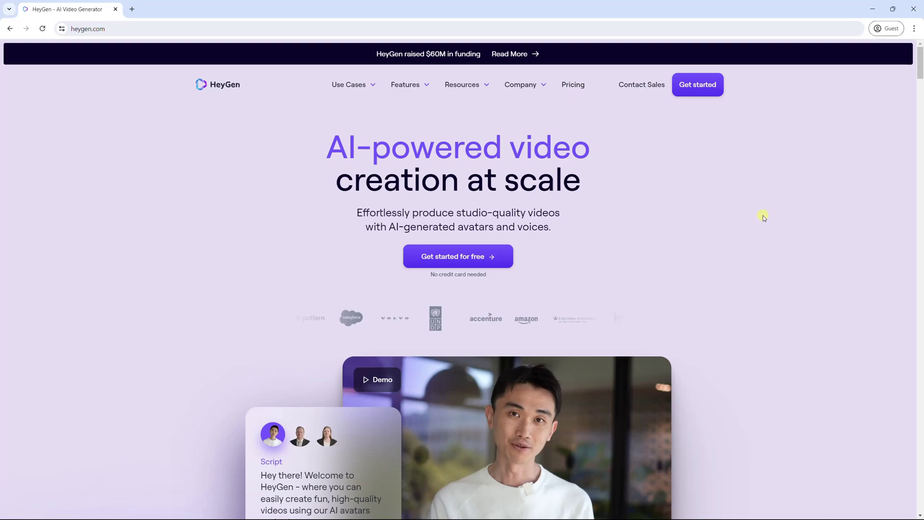
# - Scroll through HeyGen's avatar types, AI voices (300+ voices, 40+ languages), integrations and templates sections
pyautogui.scroll(-5, 763, 215)
pyautogui.scroll(-7, 763, 215)
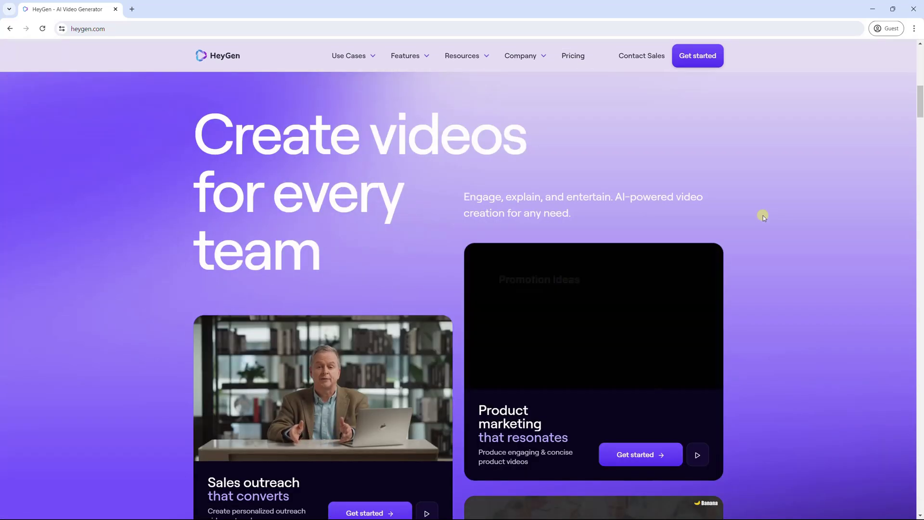
pyautogui.scroll(-6, 763, 215)
pyautogui.scroll(-10, 763, 215)
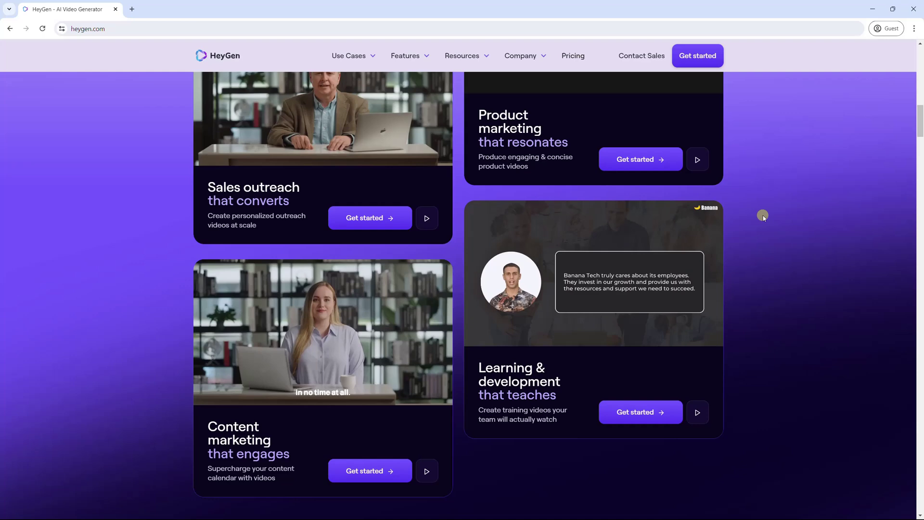
pyautogui.scroll(-10, 764, 216)
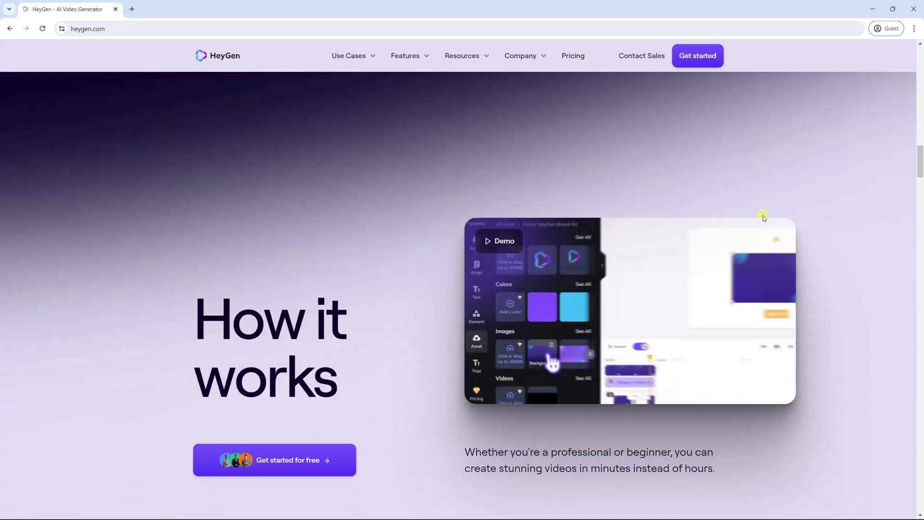
pyautogui.scroll(-1, 763, 215)
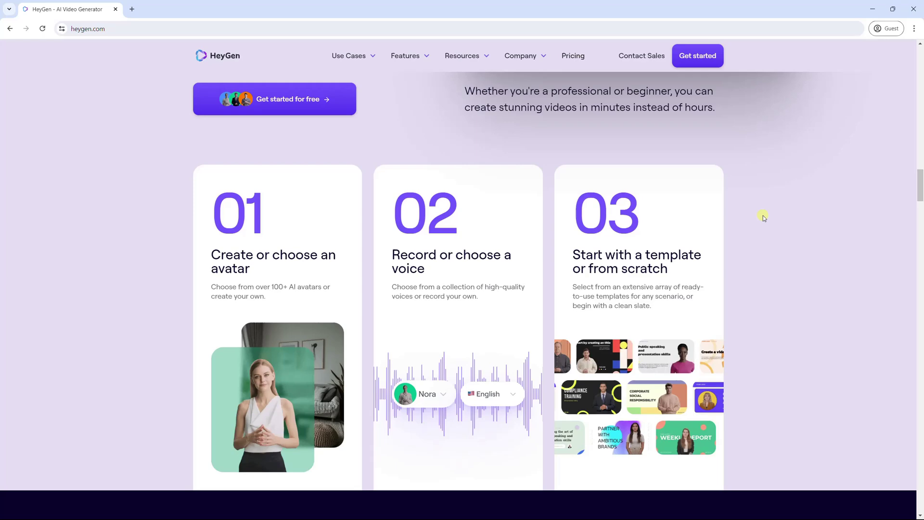
pyautogui.scroll(-7, 764, 215)
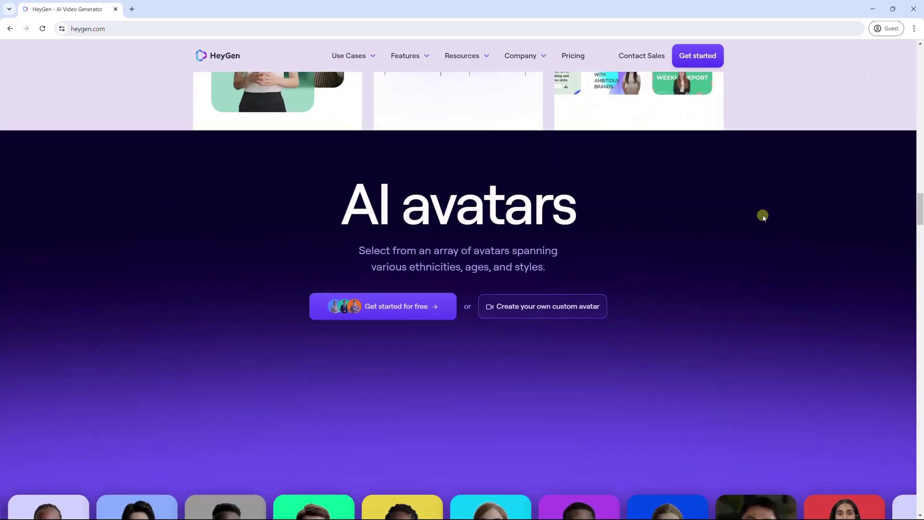
pyautogui.scroll(-5, 763, 216)
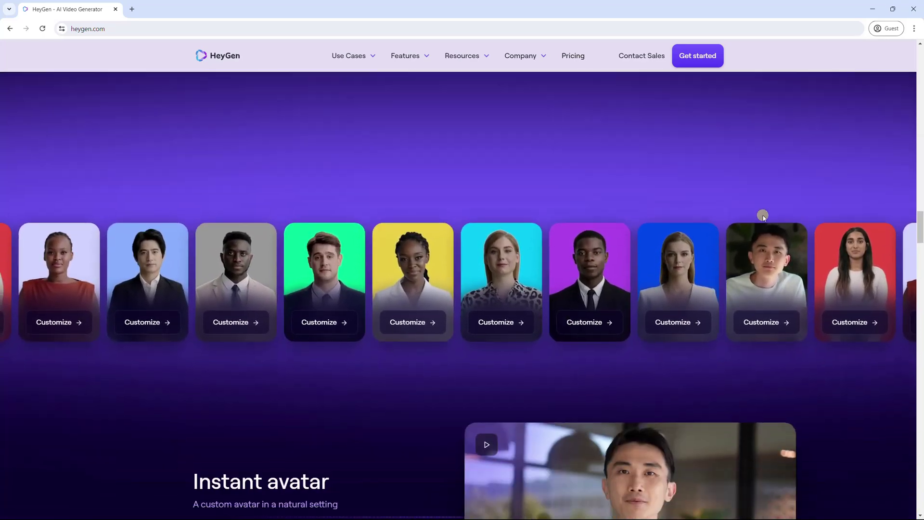
pyautogui.scroll(-3, 763, 216)
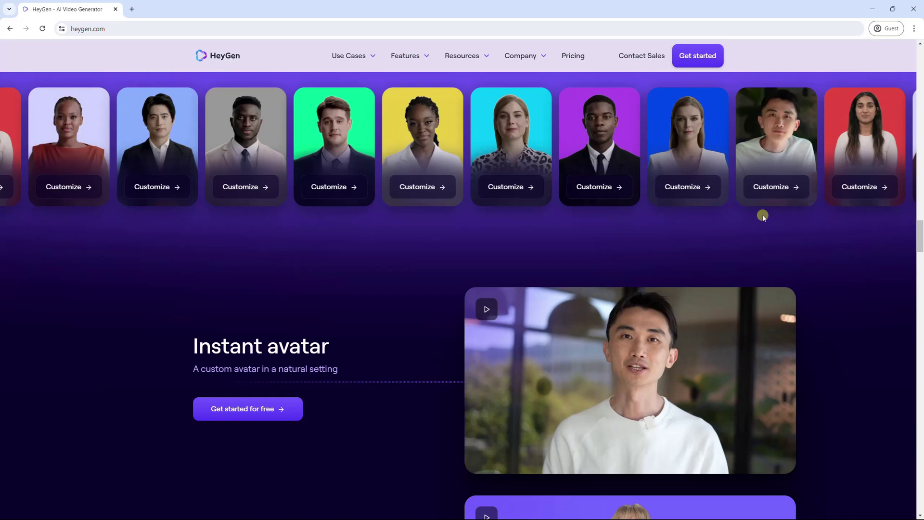
pyautogui.scroll(-3, 763, 216)
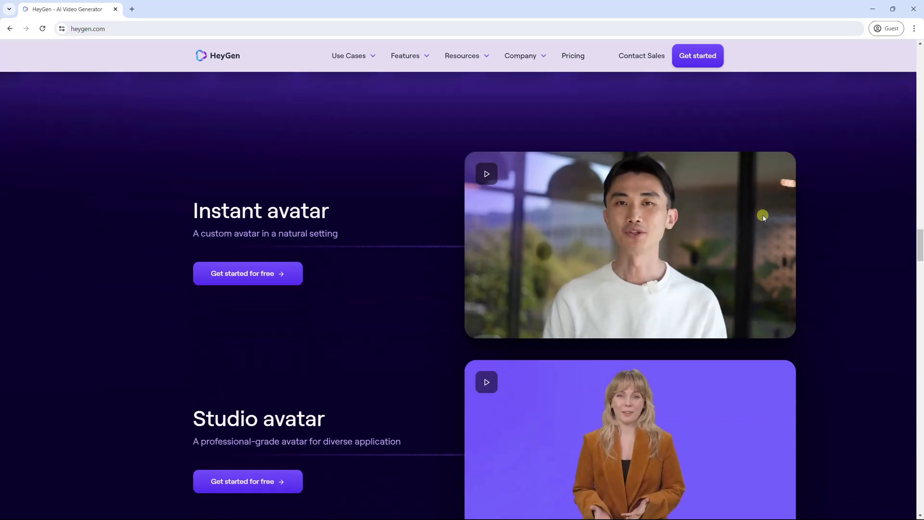
pyautogui.scroll(-10, 763, 215)
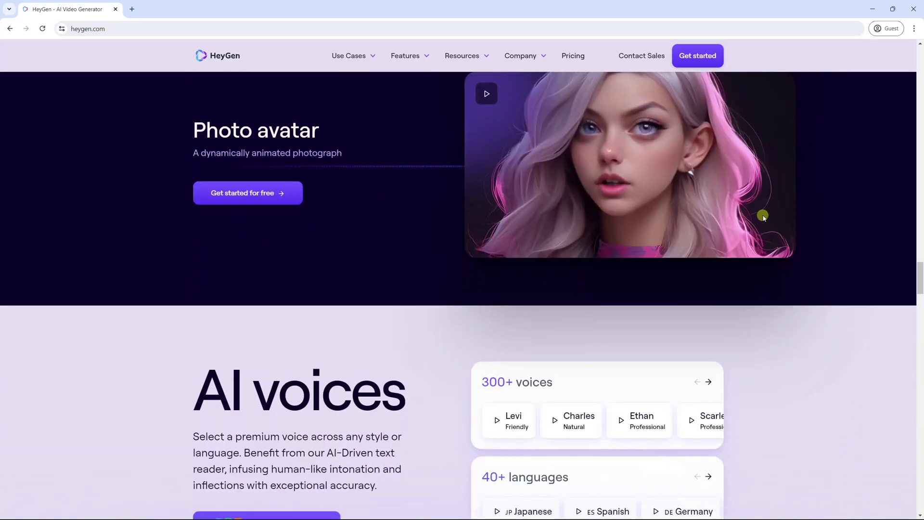
pyautogui.scroll(-3, 763, 215)
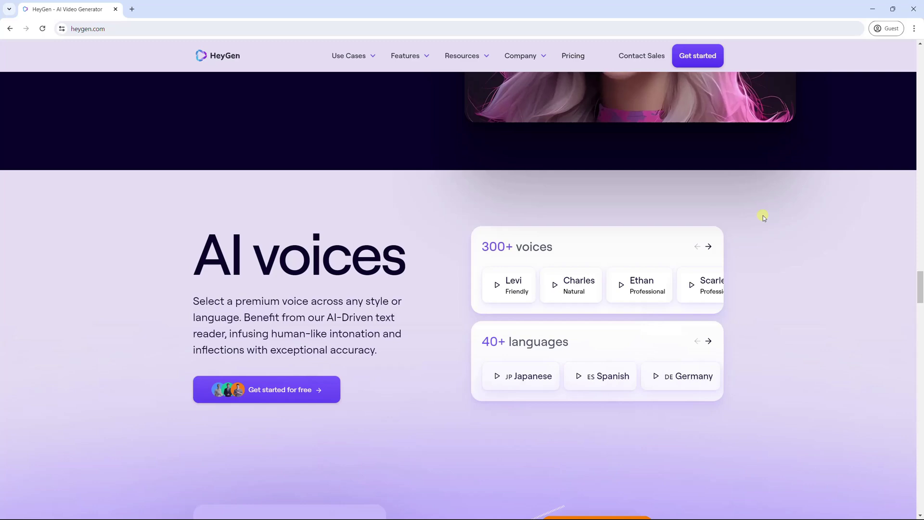
pyautogui.scroll(-9, 763, 215)
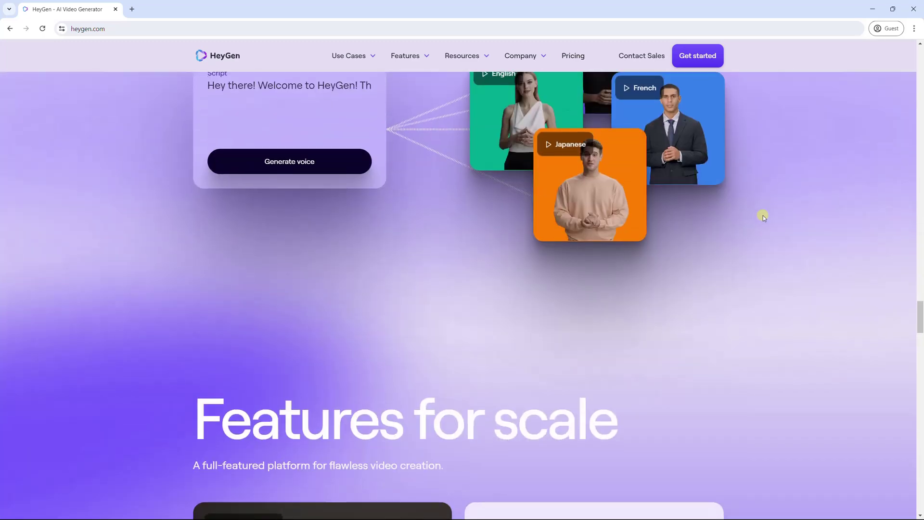
pyautogui.scroll(-5, 763, 215)
pyautogui.scroll(-3, 763, 215)
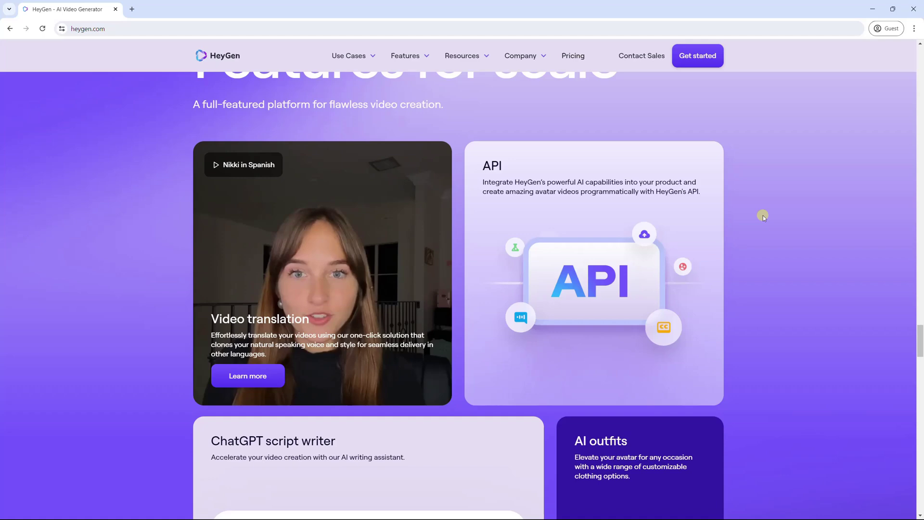
pyautogui.scroll(-4, 763, 215)
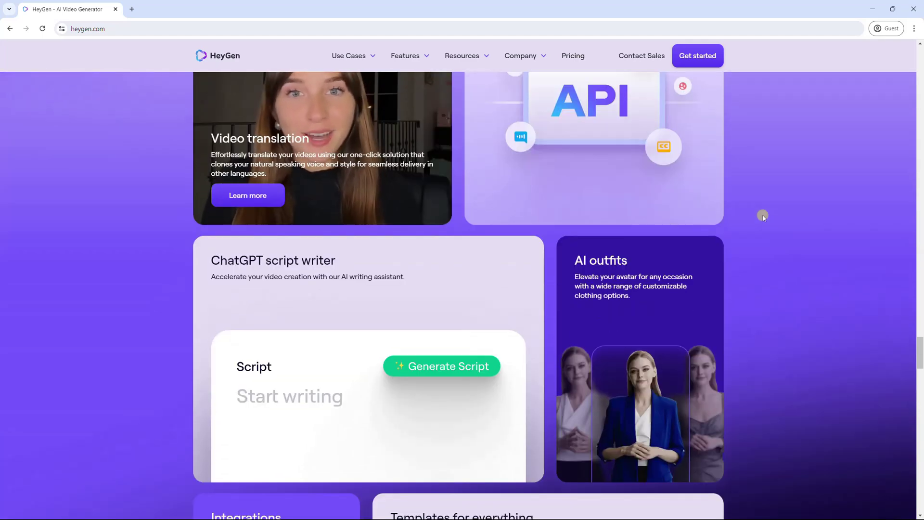
pyautogui.scroll(-4, 763, 215)
pyautogui.scroll(-3, 764, 215)
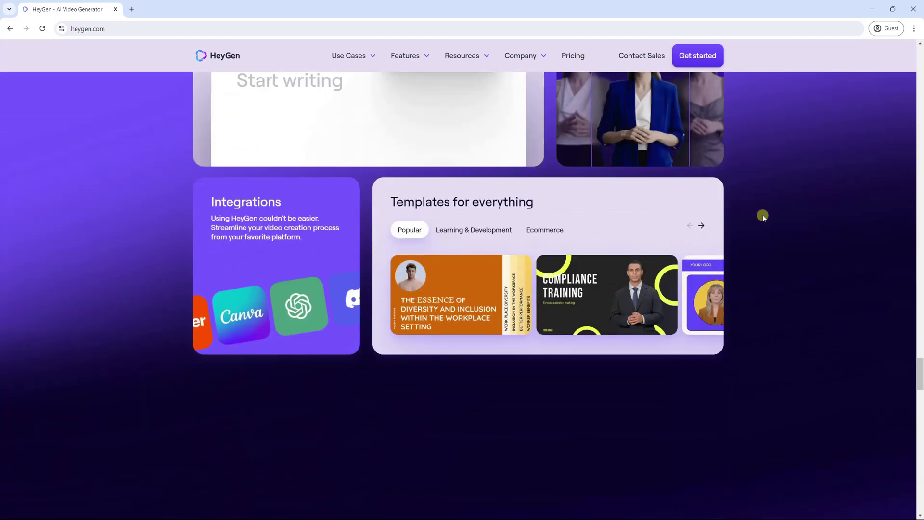
# - Open the Sales Deck template from HeyGen's template gallery in the video editor
pyautogui.click(701, 54)
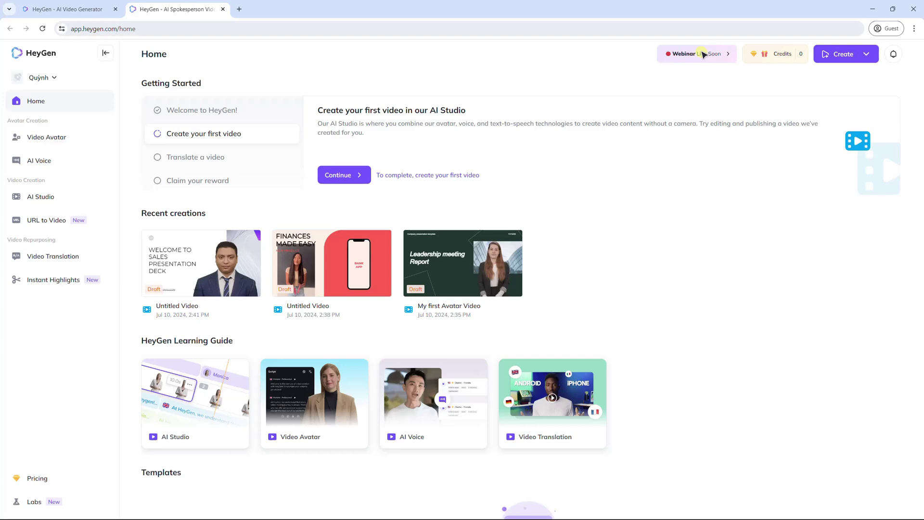
pyautogui.scroll(-4, 713, 204)
pyautogui.click(892, 331)
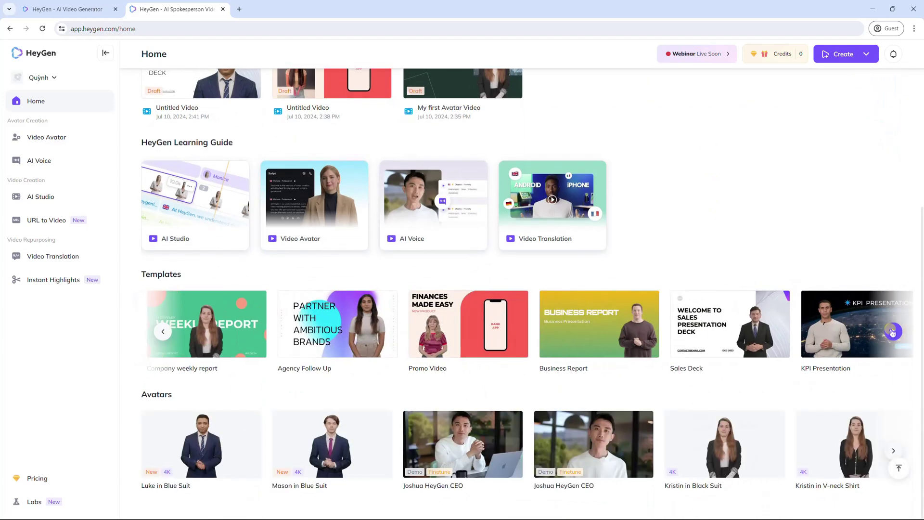
pyautogui.click(720, 332)
pyautogui.click(503, 365)
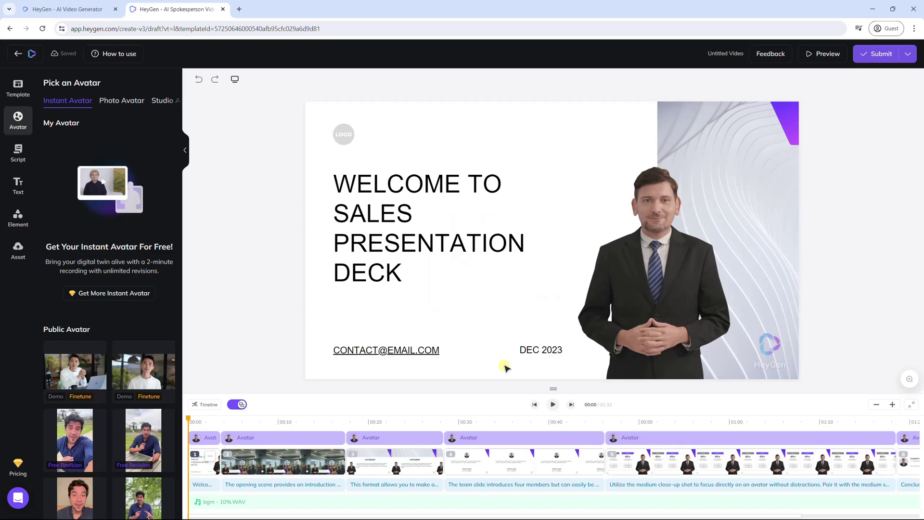
# - Make the Luke in Blue Suit studio avatar the first scene's presenter
pyautogui.click(129, 106)
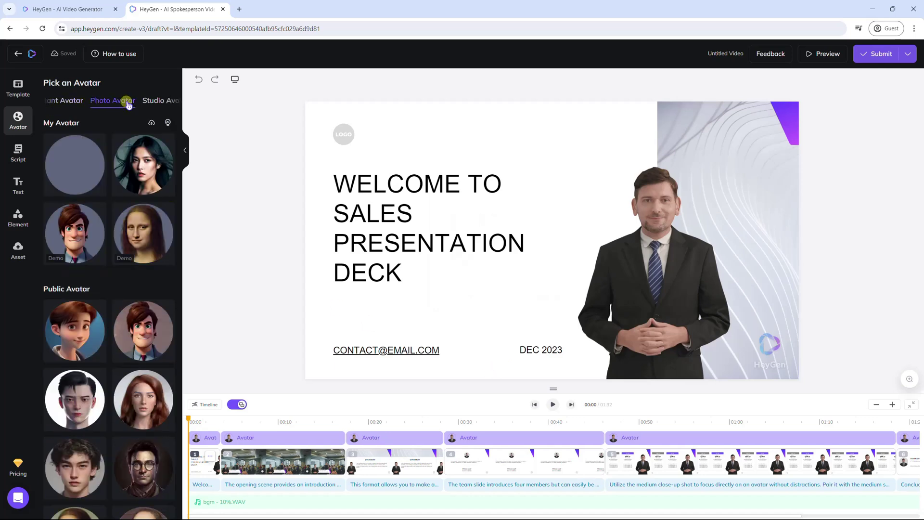
pyautogui.click(163, 102)
pyautogui.click(82, 331)
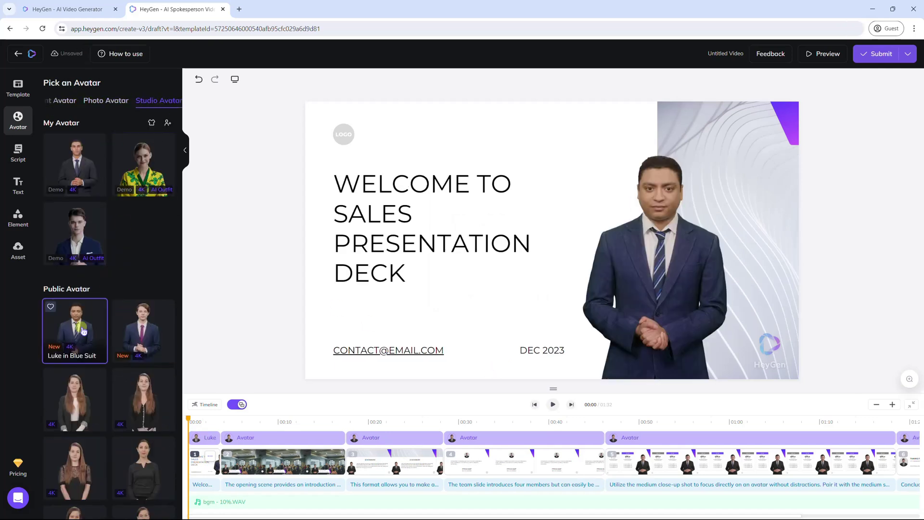
# - Give the first script block the Rex - Excited voice and review its voice settings
pyautogui.click(18, 152)
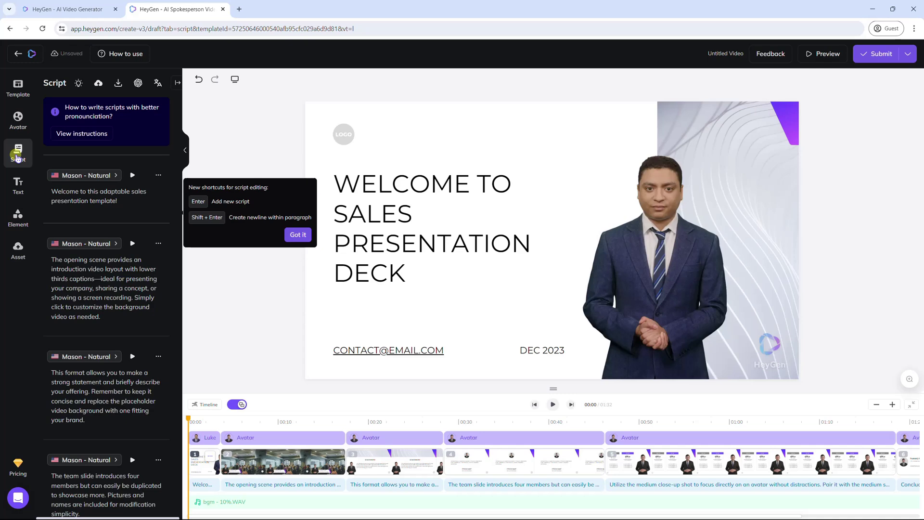
pyautogui.click(114, 176)
pyautogui.click(491, 290)
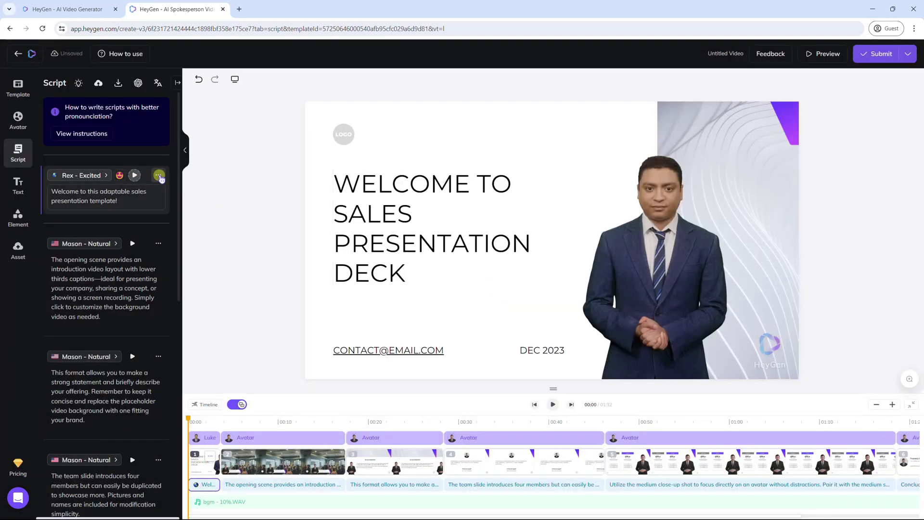
pyautogui.click(159, 176)
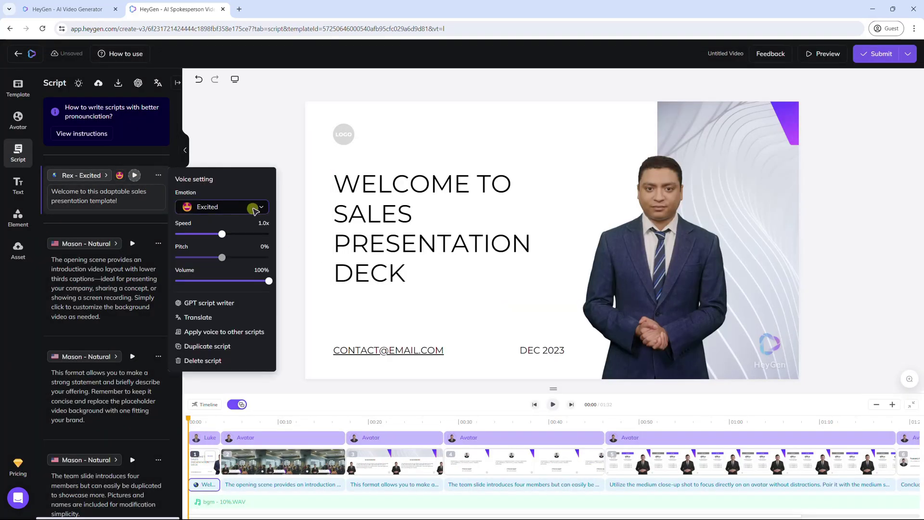
pyautogui.click(258, 208)
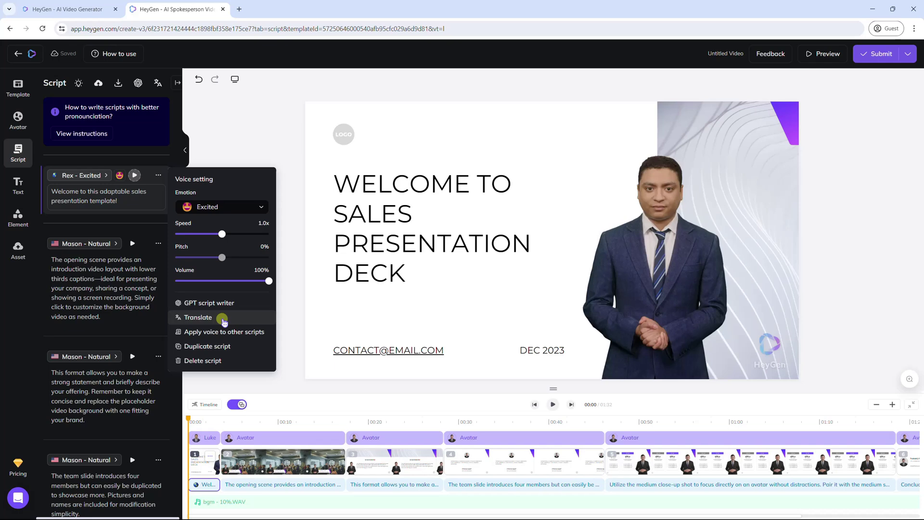
pyautogui.click(154, 328)
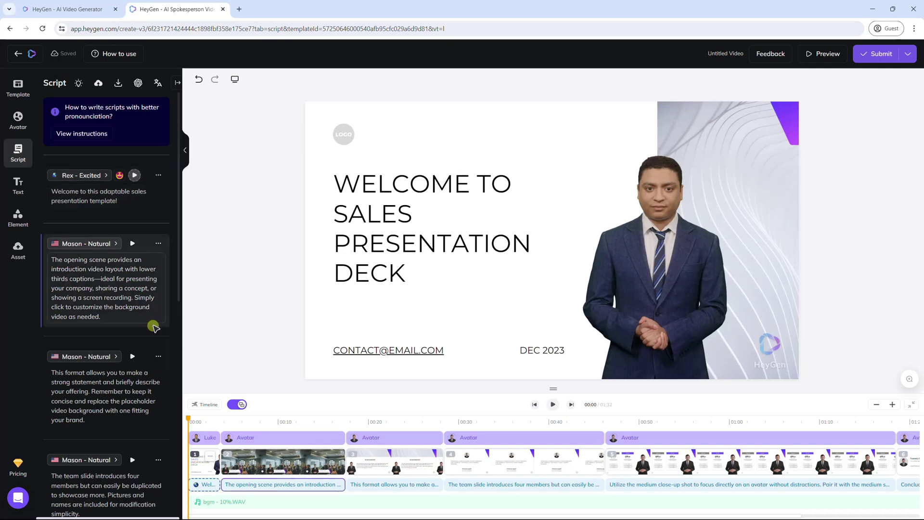
# - Start editing the WELCOME TO SALES PRESENTATION DECK slide title
pyautogui.click(20, 186)
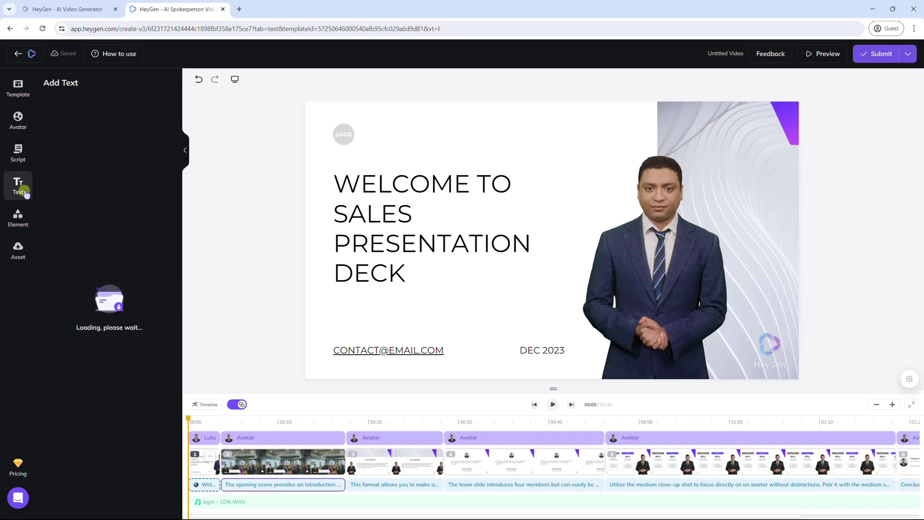
pyautogui.click(427, 241)
pyautogui.click(431, 242)
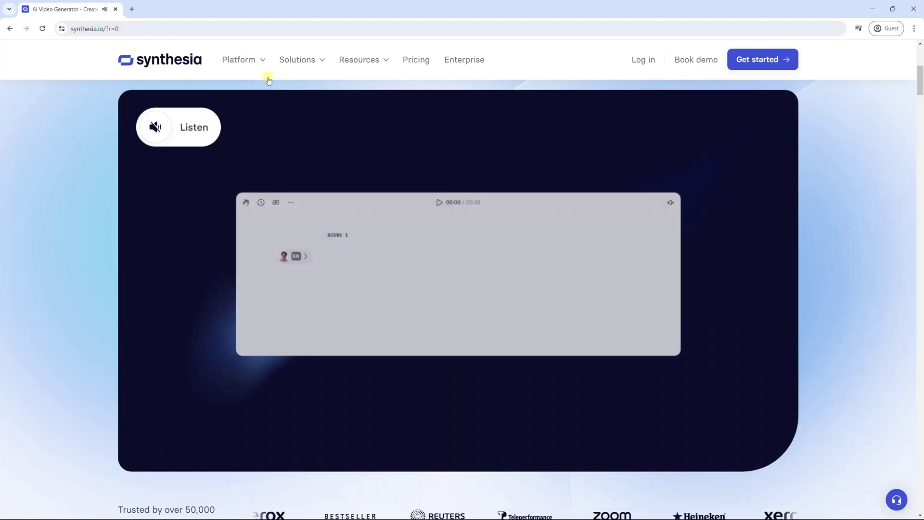
# - Open Synthesia's AI Avatars page and scroll through its 160+ avatar gallery
pyautogui.moveTo(247, 59)
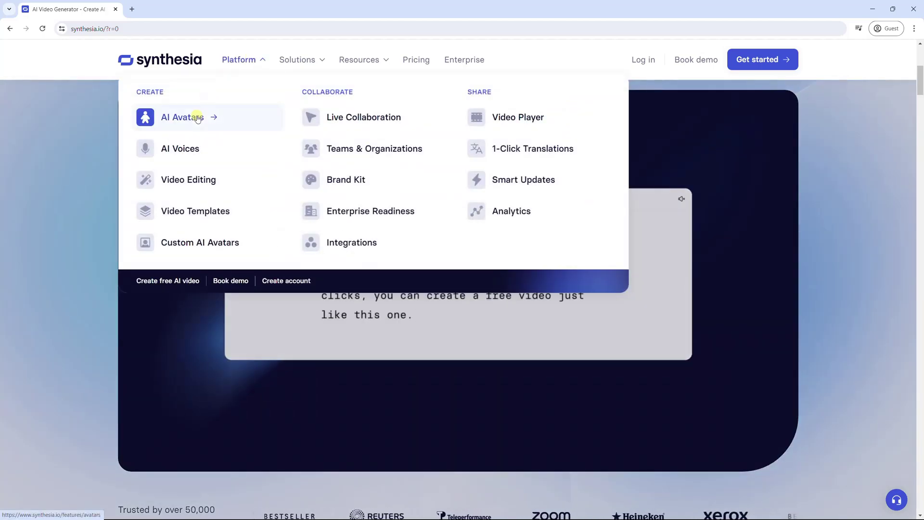
pyautogui.click(197, 118)
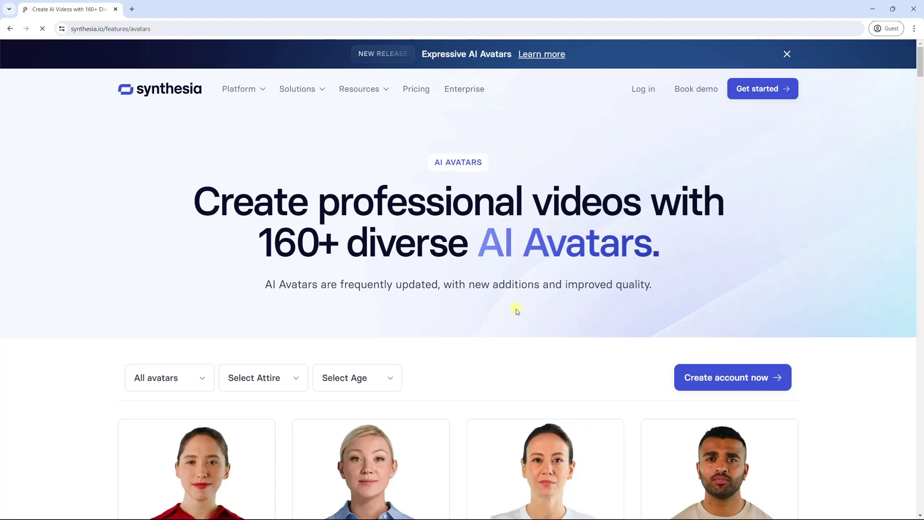
pyautogui.scroll(-3, 515, 311)
pyautogui.scroll(-20, 515, 311)
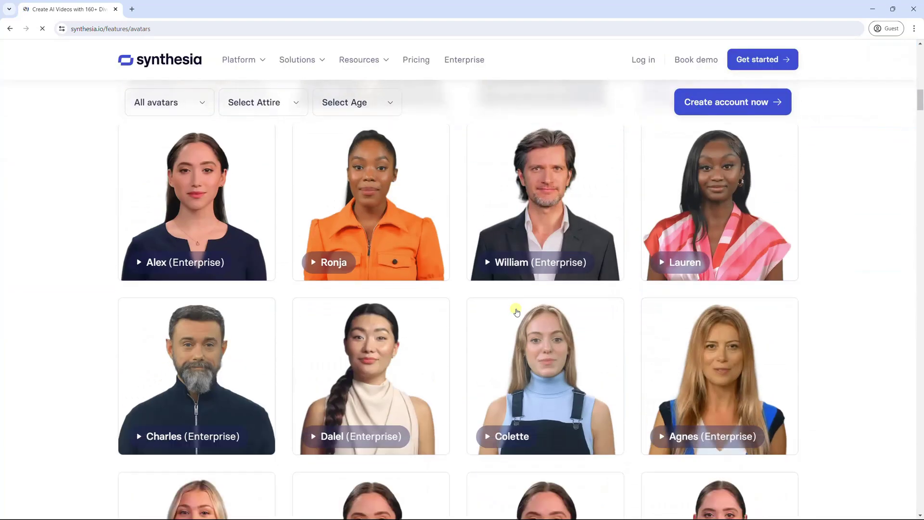
pyautogui.scroll(-3, 516, 311)
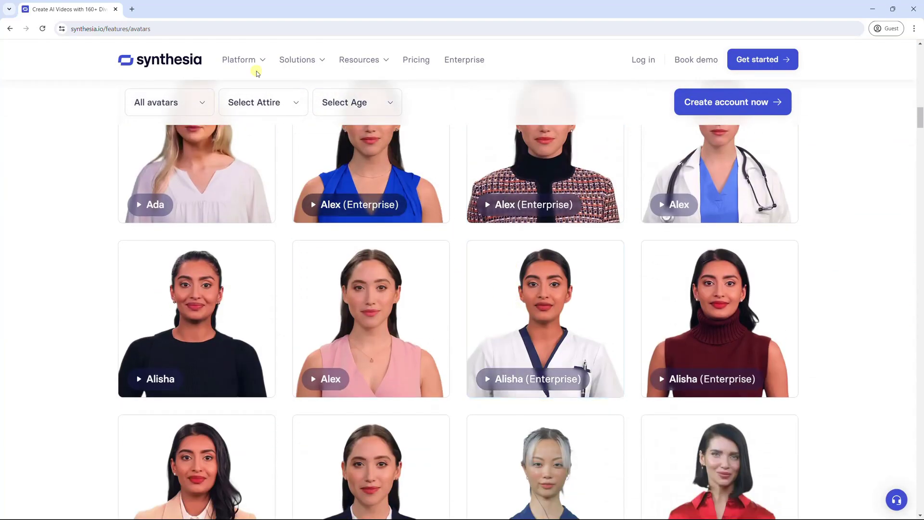
# - List Synthesia's male AI voices by language
pyautogui.moveTo(257, 63)
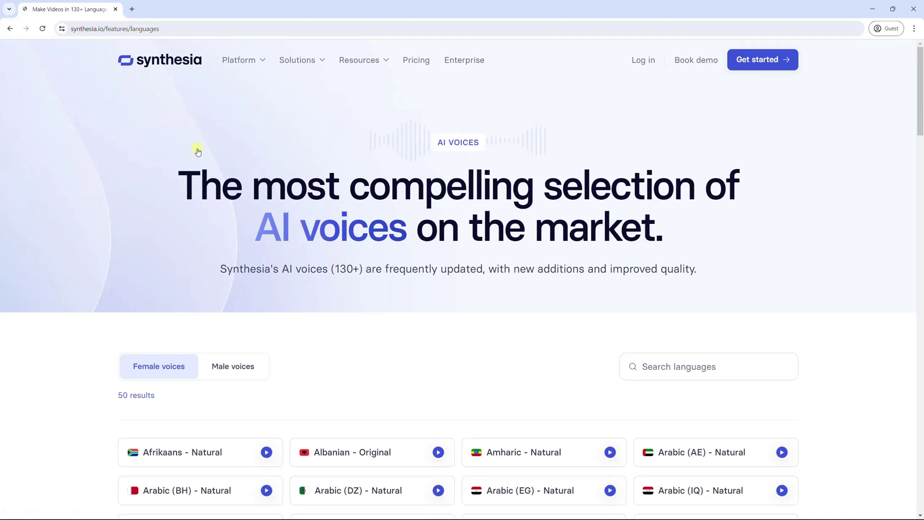
pyautogui.scroll(-4, 279, 221)
pyautogui.click(258, 194)
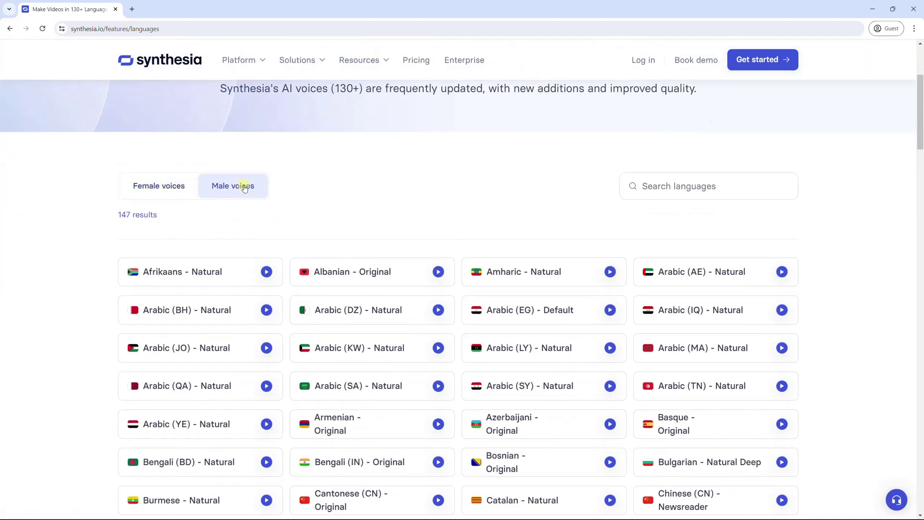
pyautogui.scroll(-12, 371, 215)
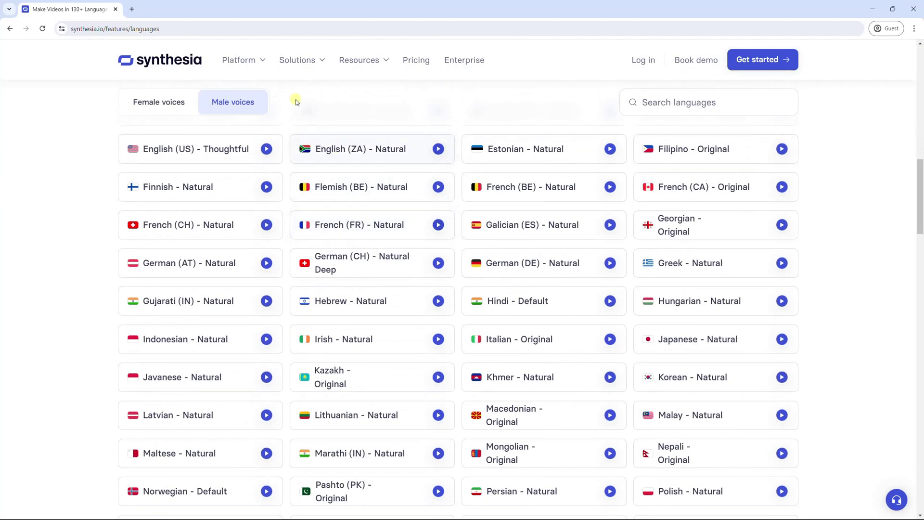
# - Step through the Video Editing demos: Triggers, Templates and Media library
pyautogui.moveTo(258, 65)
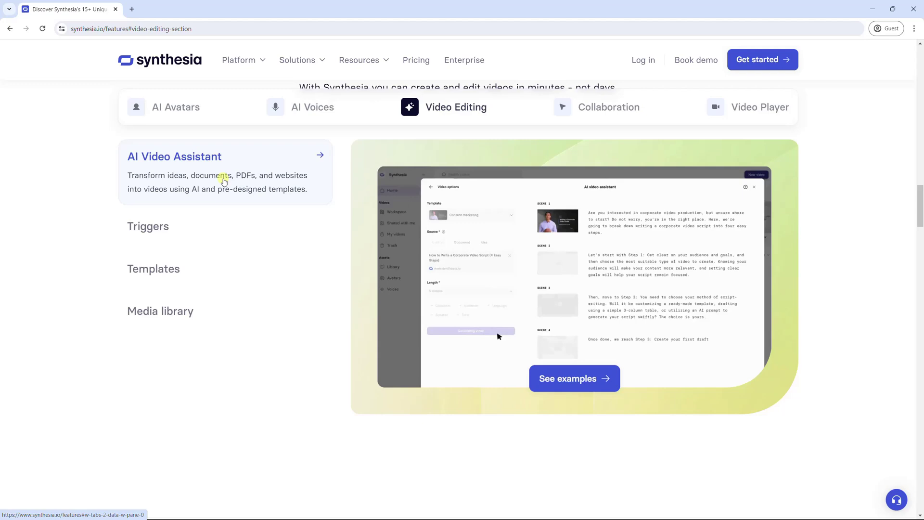
pyautogui.click(221, 230)
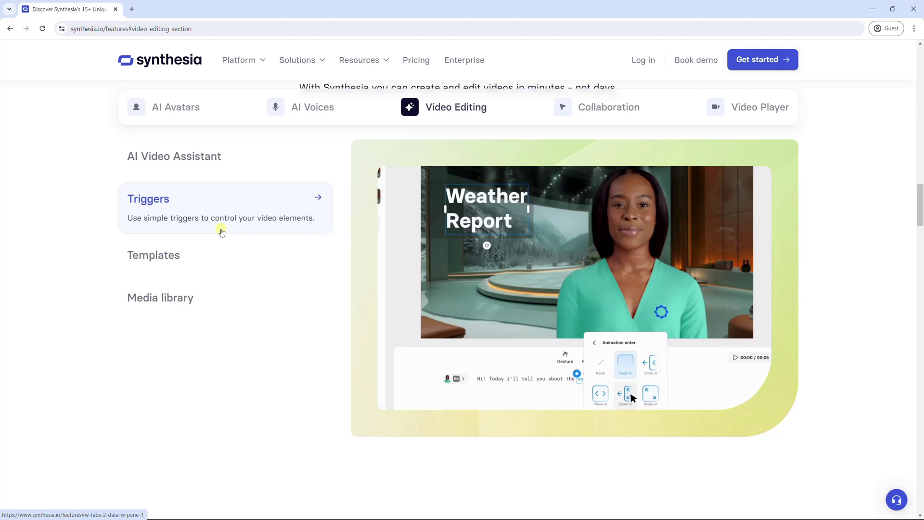
pyautogui.click(209, 255)
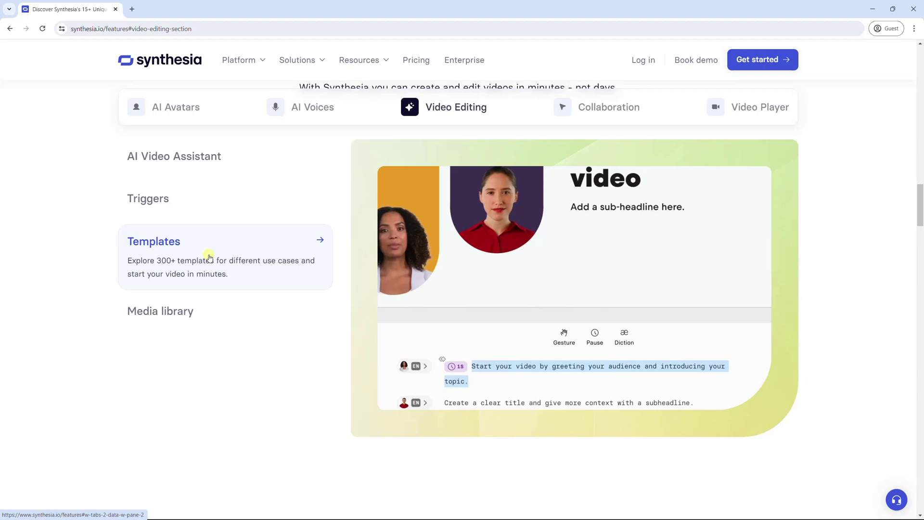
pyautogui.click(191, 311)
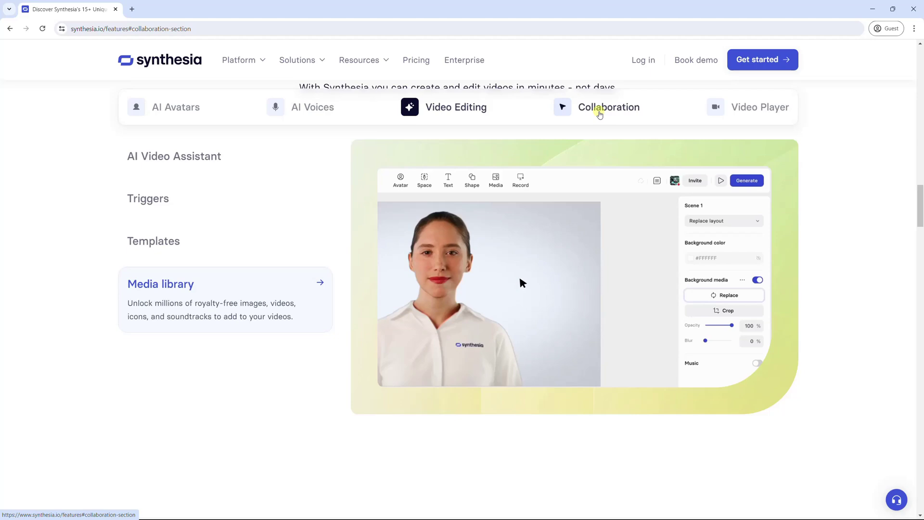
# - Show the Collaboration demos: Live Collaboration, Reviews & Comments and Brand Kit
pyautogui.click(598, 110)
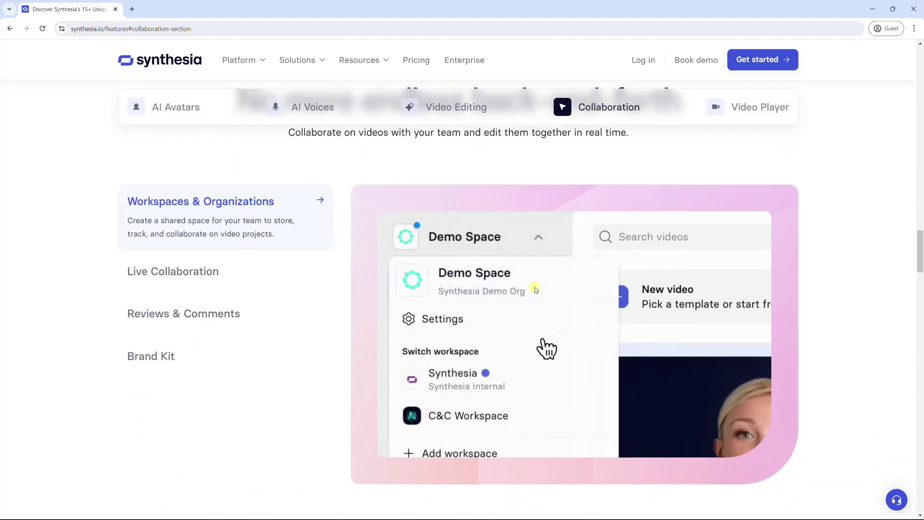
pyautogui.click(219, 266)
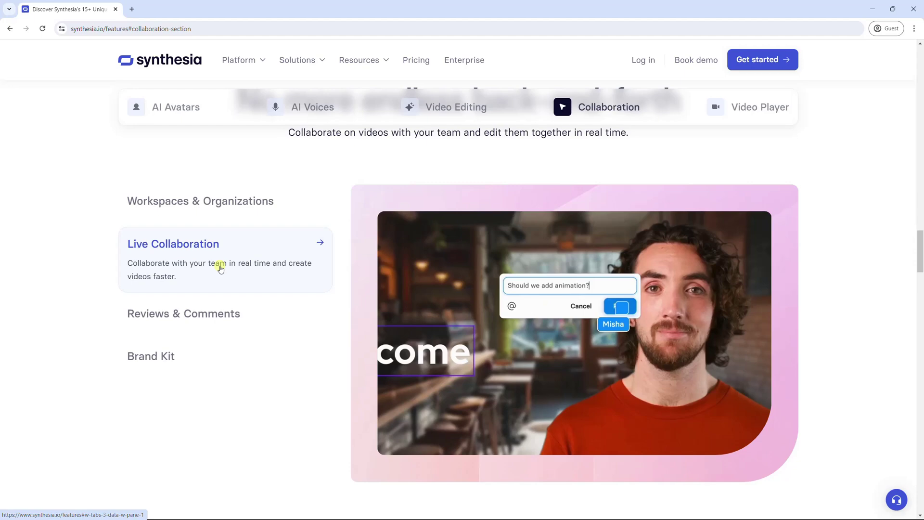
pyautogui.click(230, 314)
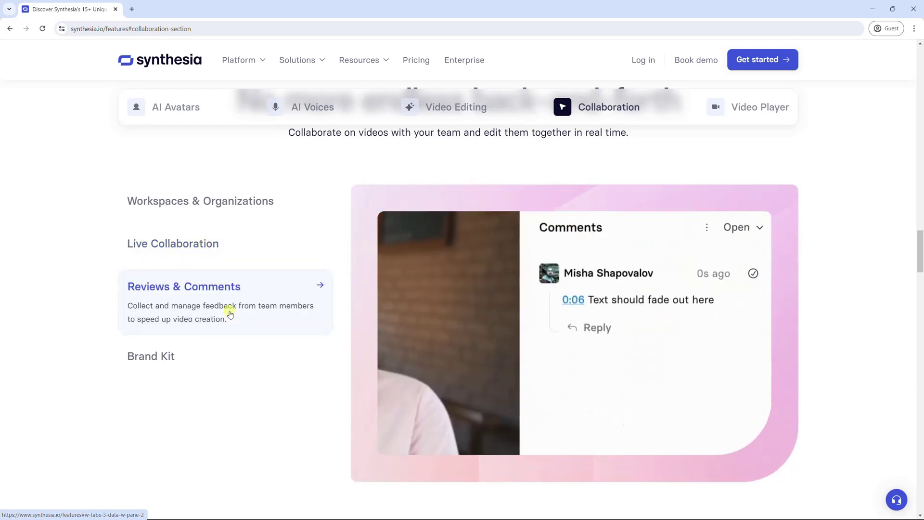
pyautogui.click(220, 357)
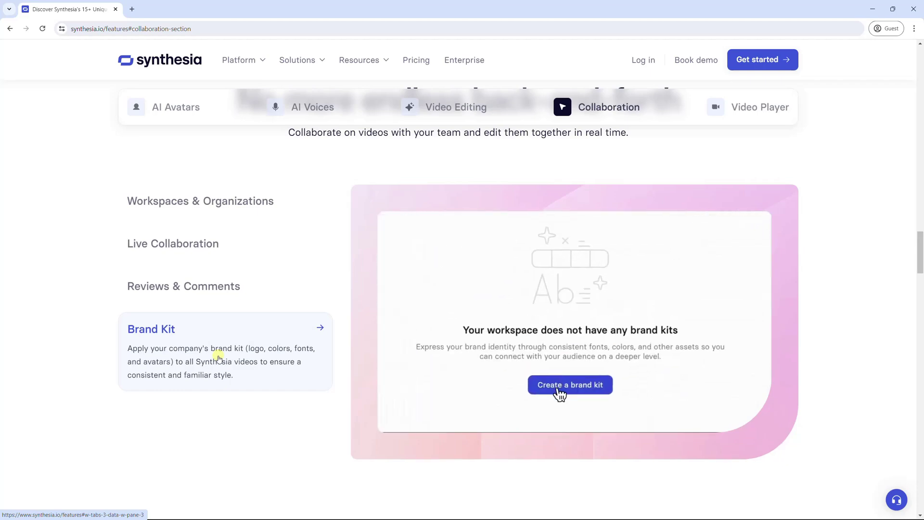
# - Show the Video Player section's smart updates, Video Embeds and Analytics demos
pyautogui.click(777, 109)
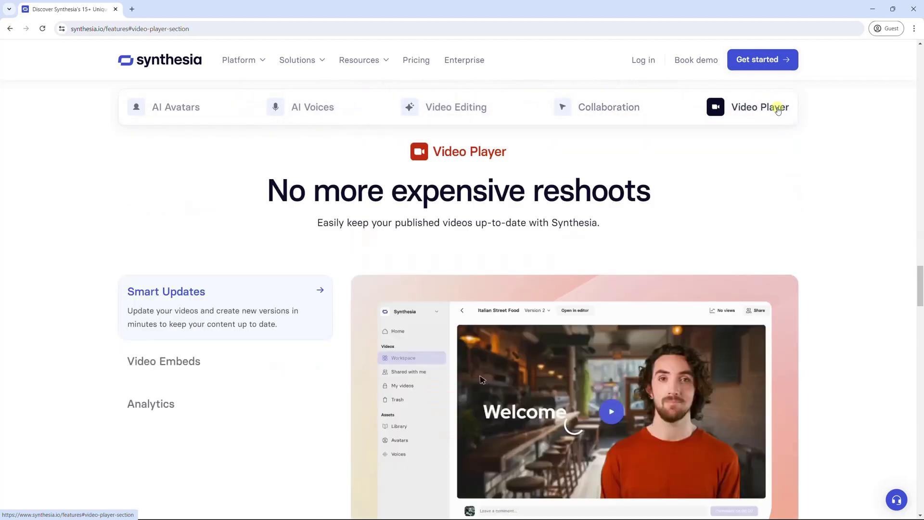
pyautogui.scroll(-1, 784, 200)
pyautogui.scroll(-1, 784, 201)
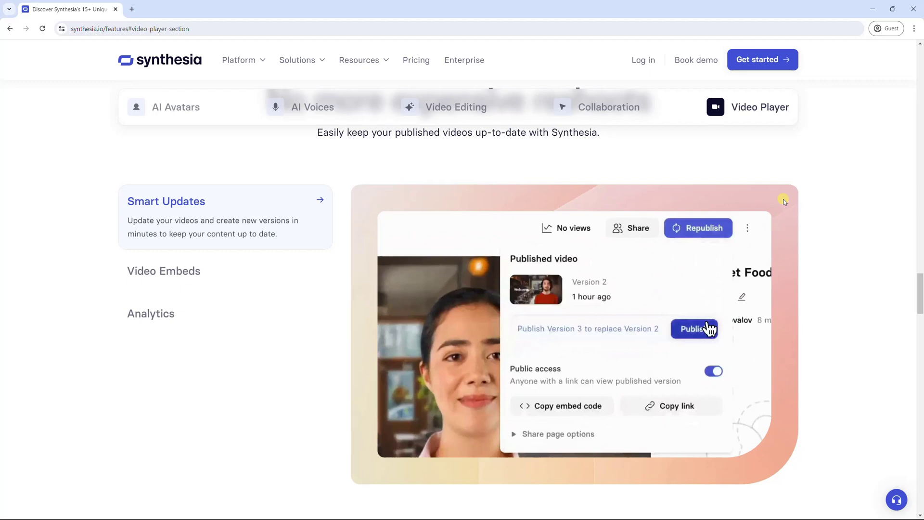
pyautogui.click(217, 271)
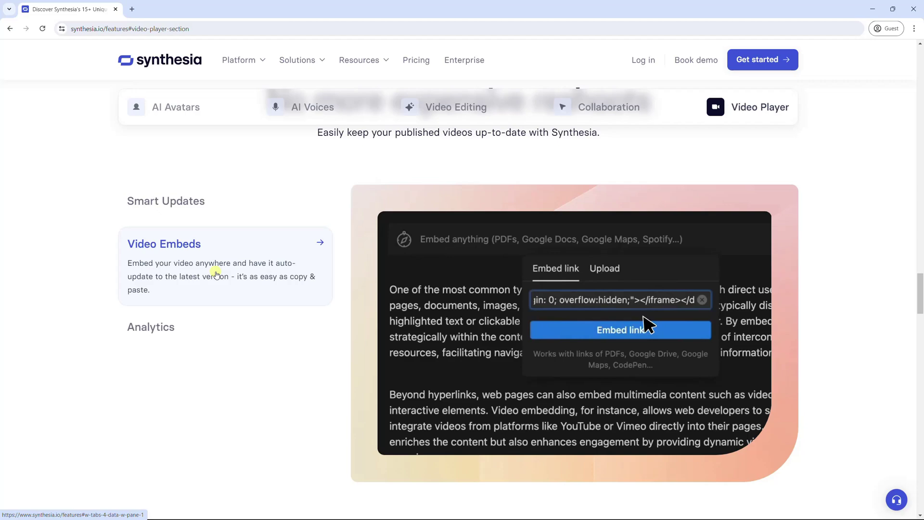
pyautogui.click(198, 329)
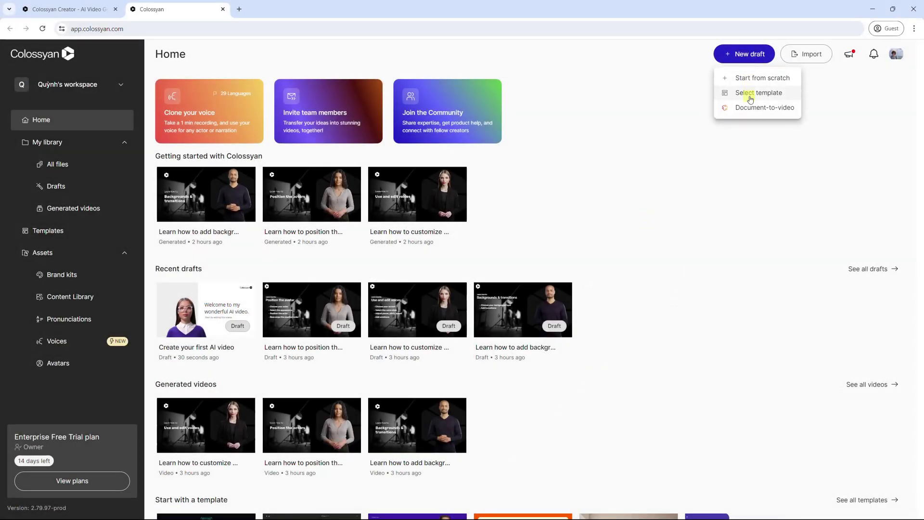
# - Open the 'Create your first AI video' draft and select its narration paragraph
pyautogui.click(748, 80)
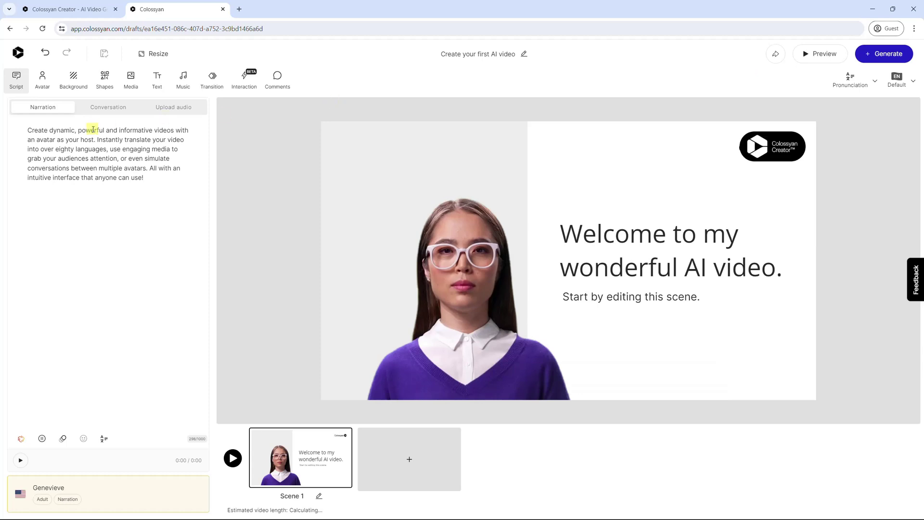
pyautogui.tripleClick(37, 140)
pyautogui.click(144, 196)
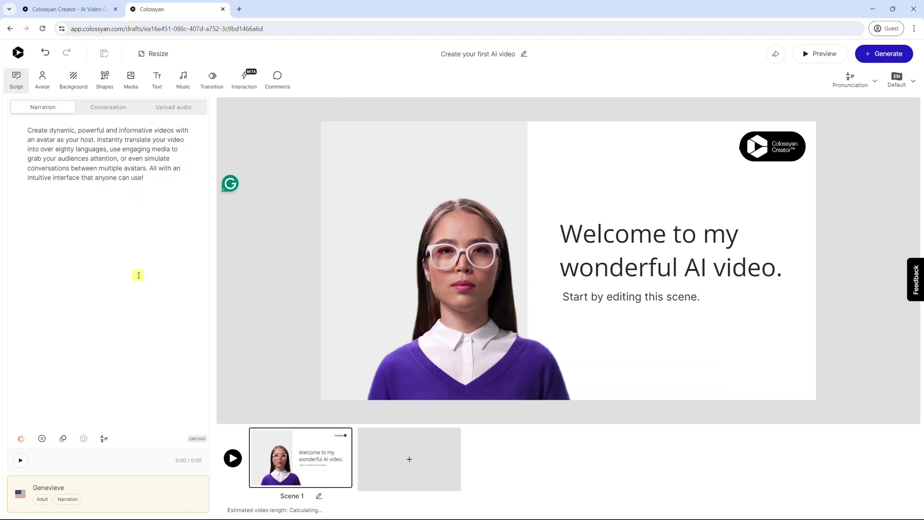
# - Browse the narrator voice list, then cancel to keep the Genevieve voice
pyautogui.click(146, 496)
pyautogui.scroll(-10, 456, 296)
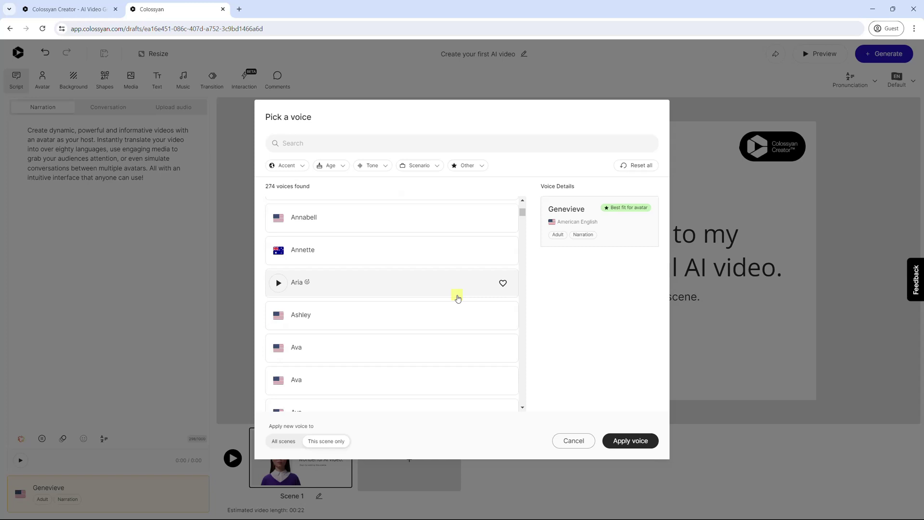
pyautogui.scroll(-8, 456, 296)
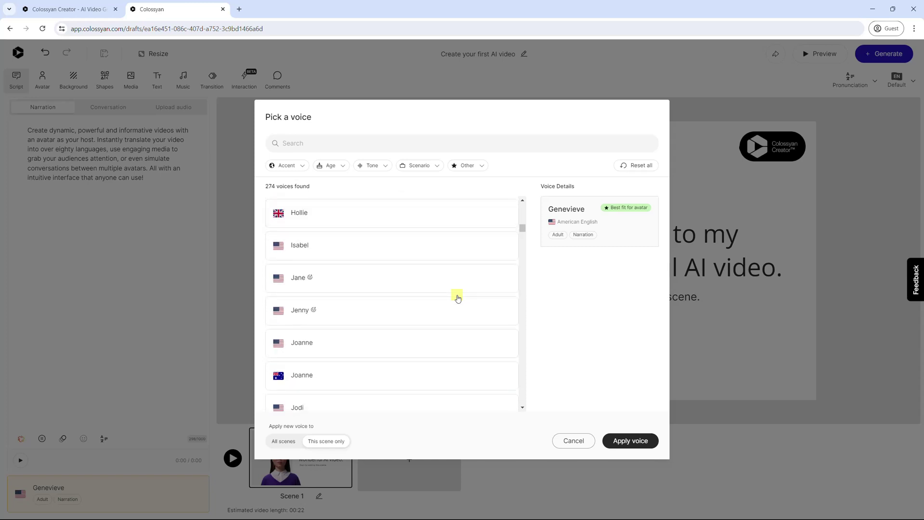
pyautogui.click(562, 443)
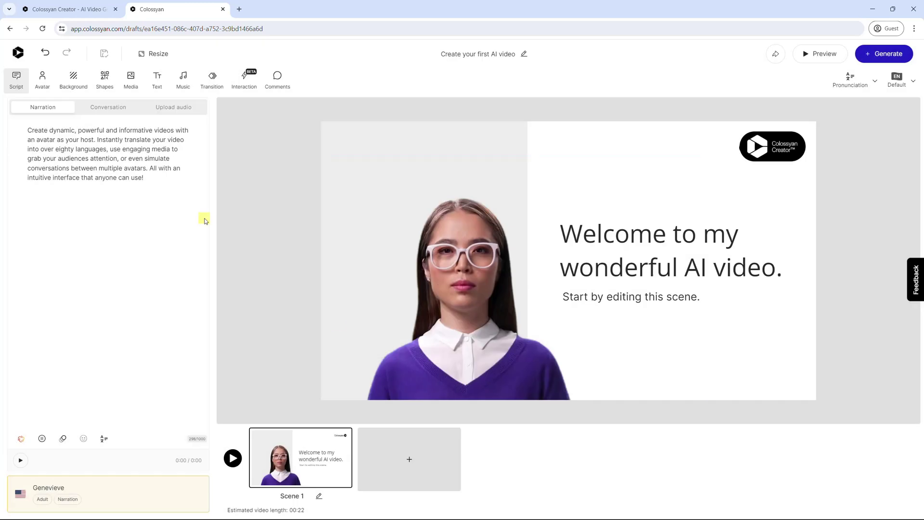
# - Replace the scene's presenter with the Ayesha avatar
pyautogui.click(51, 84)
pyautogui.click(183, 116)
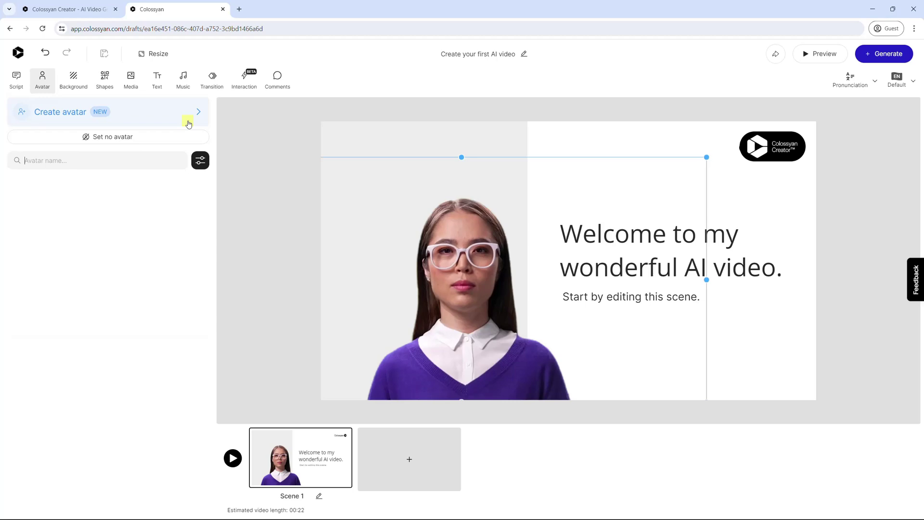
pyautogui.scroll(-3, 172, 289)
pyautogui.scroll(-15, 171, 289)
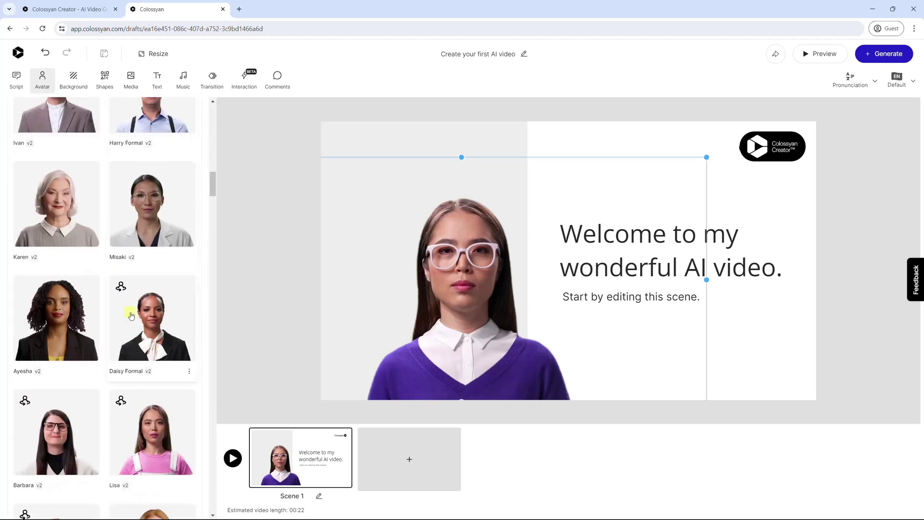
pyautogui.click(88, 315)
# - Set Ayesha's shirt colour to purple
pyautogui.click(183, 225)
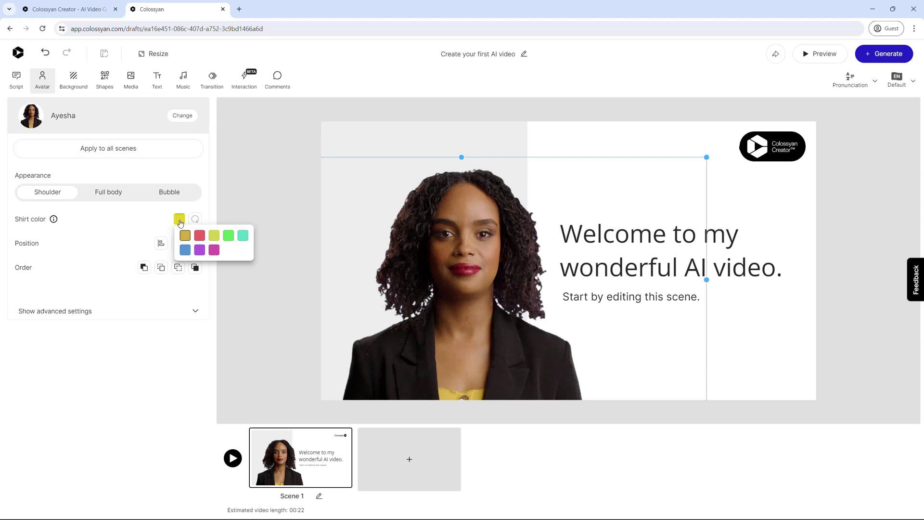
pyautogui.click(199, 236)
pyautogui.click(228, 235)
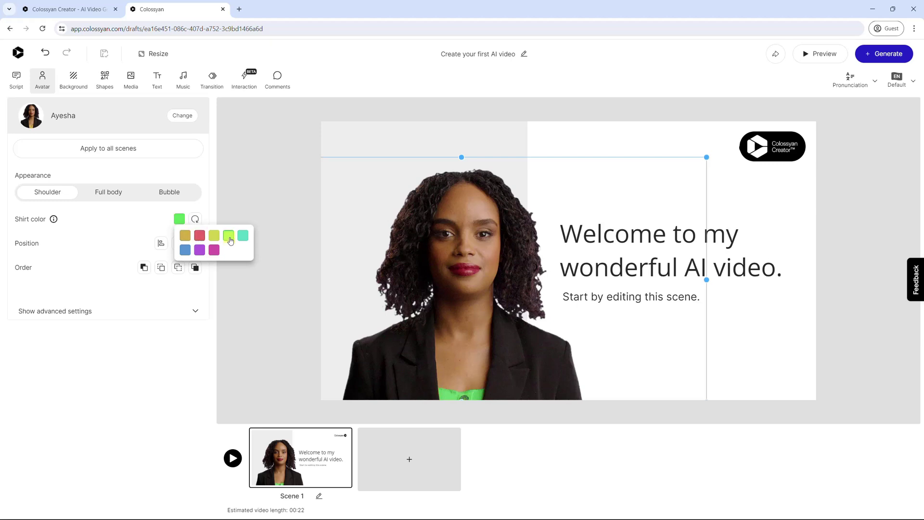
pyautogui.click(197, 251)
pyautogui.click(232, 269)
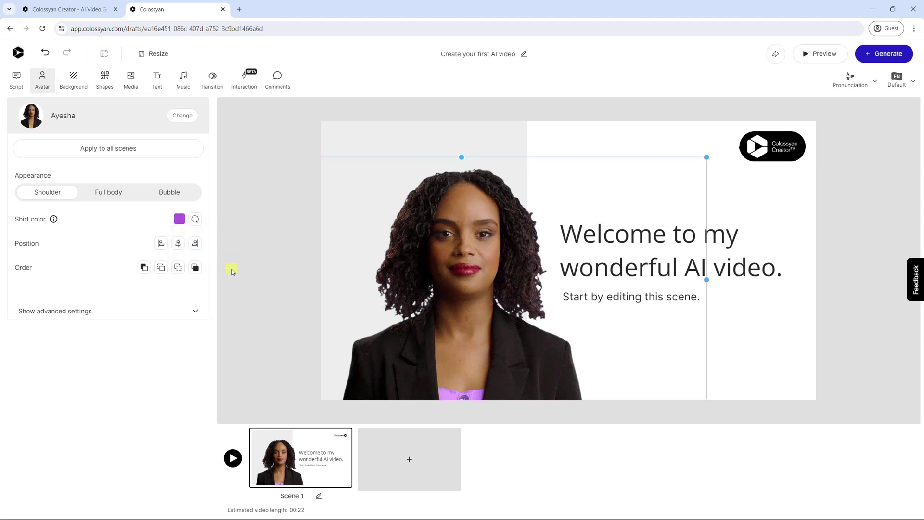
# - Add a German language variant translating the scene text and narration
pyautogui.click(898, 79)
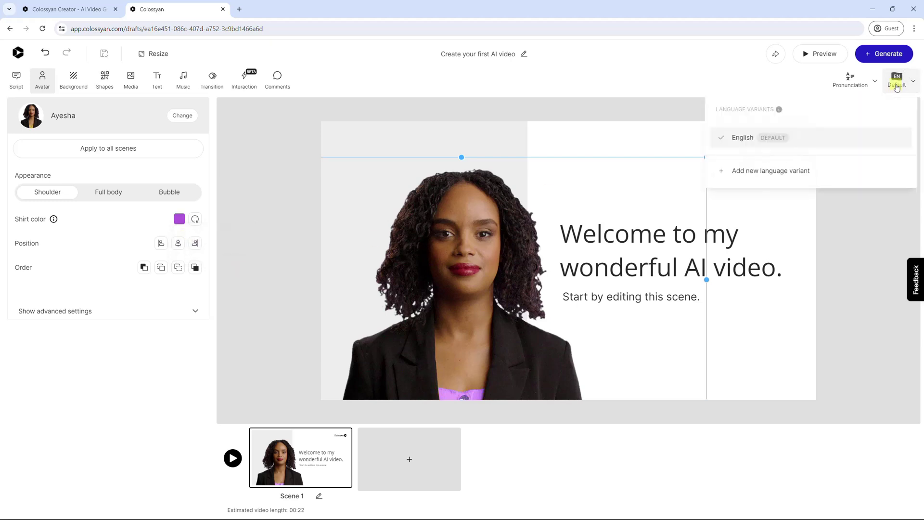
pyautogui.click(800, 171)
pyautogui.click(543, 268)
pyautogui.scroll(-4, 540, 268)
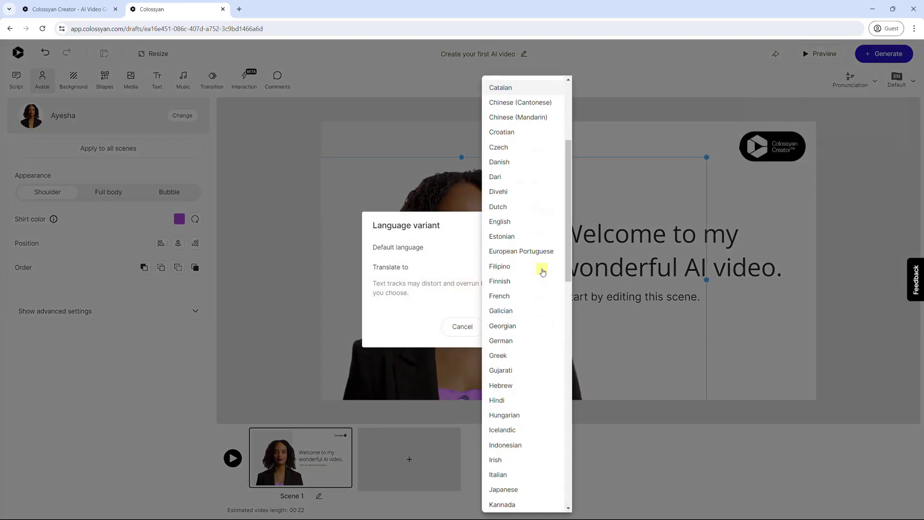
pyautogui.click(519, 340)
pyautogui.click(517, 328)
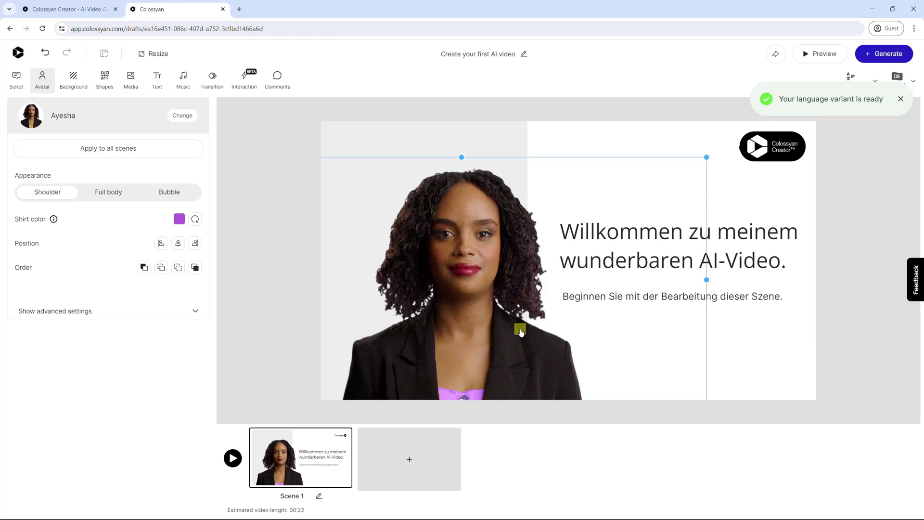
pyautogui.click(17, 82)
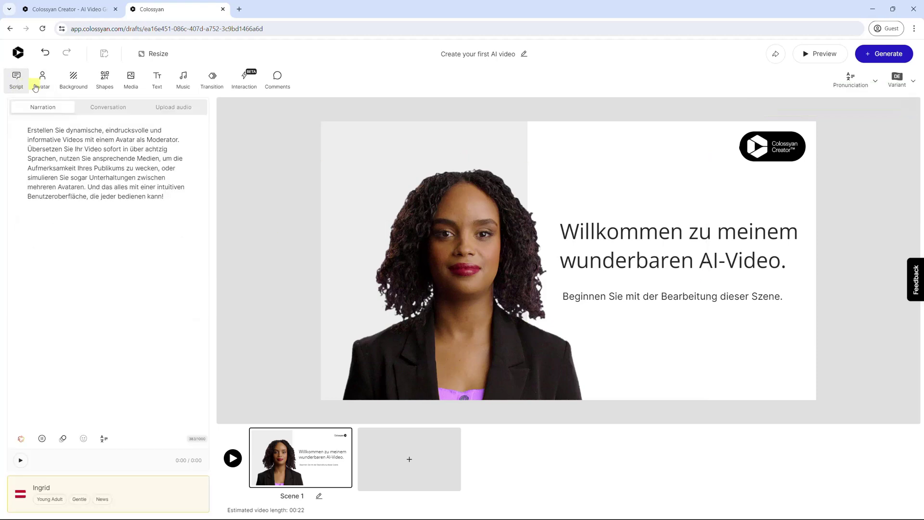
# - Turn the script into a conversation and add Julia Formal on the right side
pyautogui.click(113, 108)
pyautogui.click(182, 134)
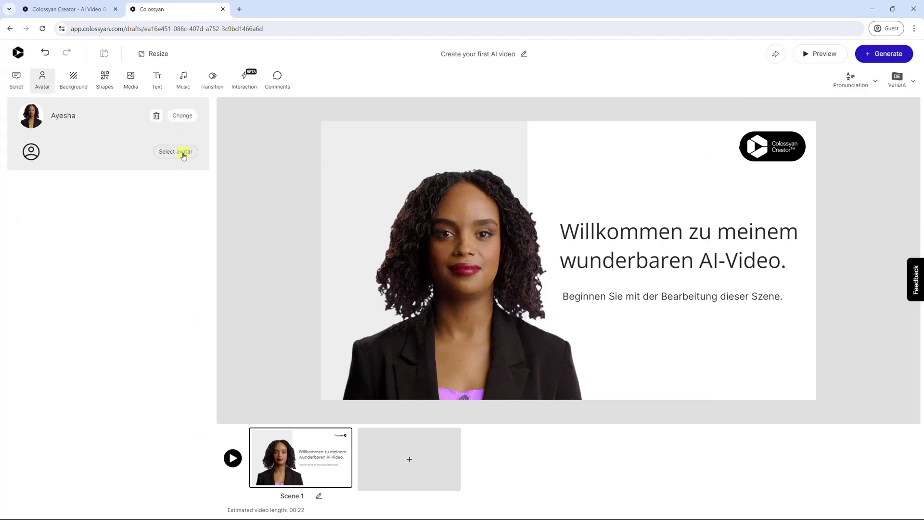
pyautogui.click(181, 150)
pyautogui.scroll(-3, 153, 264)
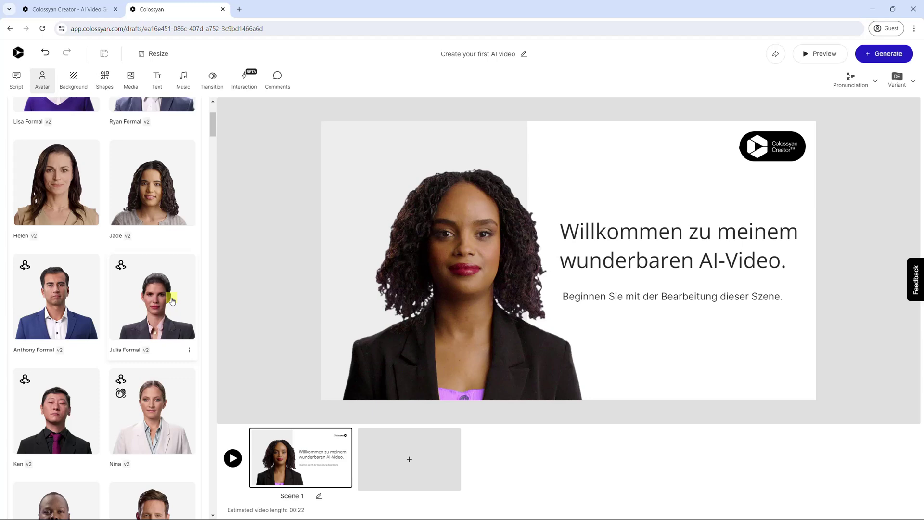
pyautogui.click(172, 300)
pyautogui.moveTo(437, 284); pyautogui.dragTo(541, 284)
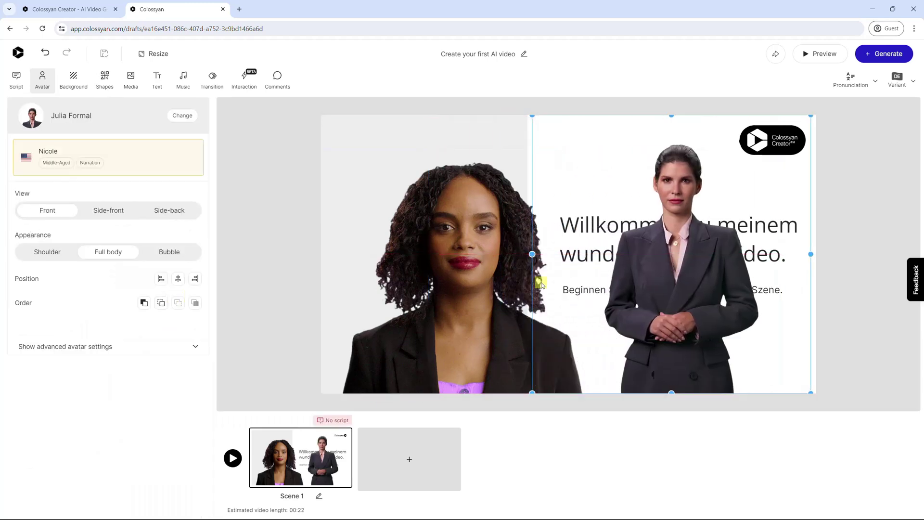
# - Swap Ayesha for full-body Anthony Formal facing side-front, and turn Julia to side-back
pyautogui.click(463, 266)
pyautogui.click(183, 116)
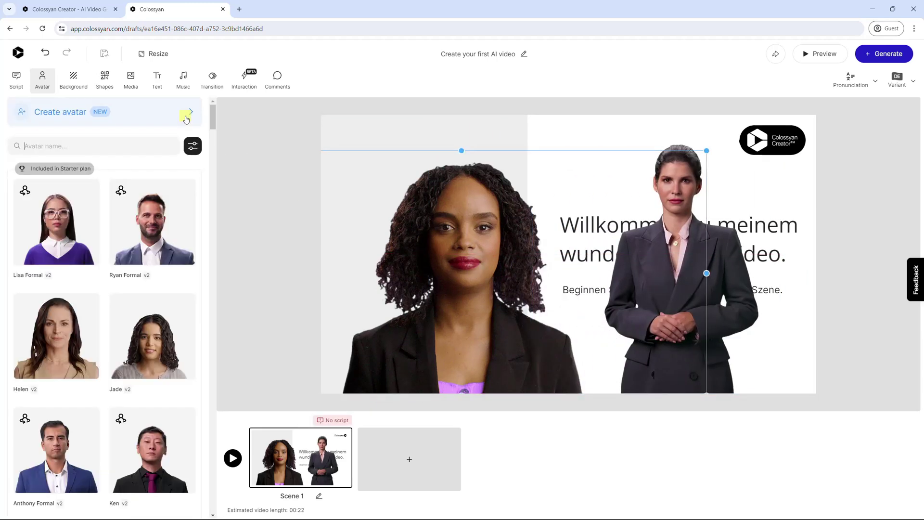
pyautogui.scroll(-3, 76, 310)
pyautogui.click(76, 310)
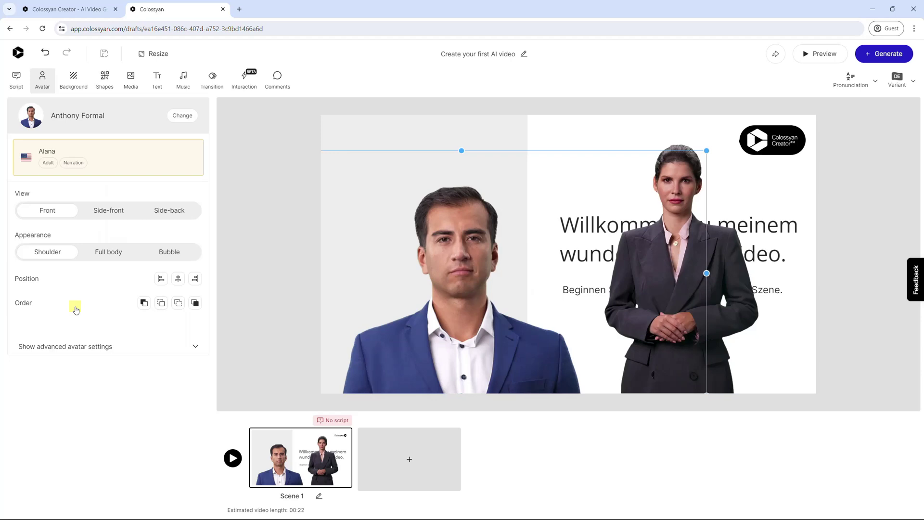
pyautogui.click(109, 252)
pyautogui.moveTo(422, 249); pyautogui.dragTo(382, 245)
pyautogui.click(108, 212)
pyautogui.click(696, 315)
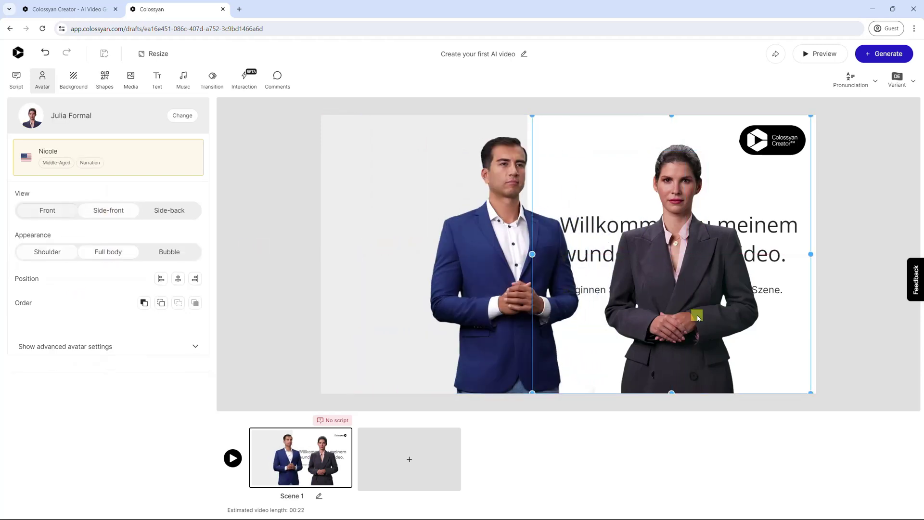
pyautogui.click(176, 212)
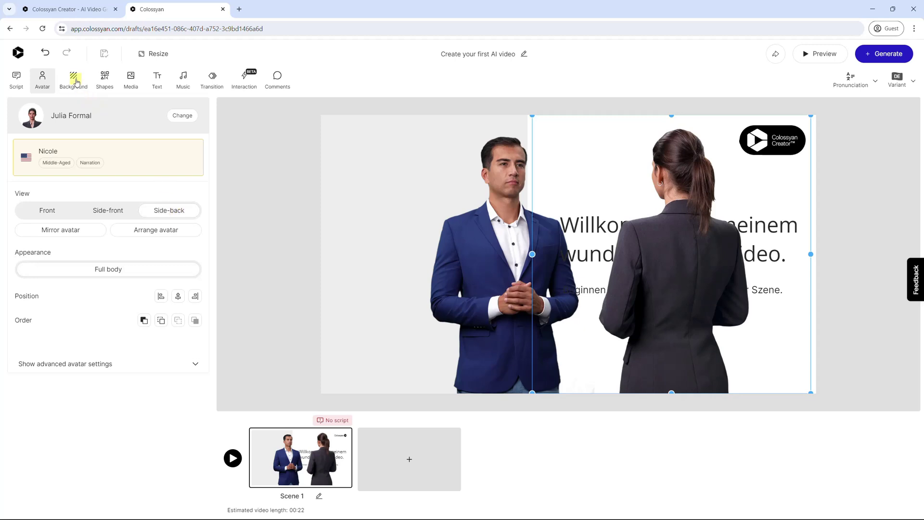
# - Put a stock kitchen interior photo behind Anthony and Julia and delete the grey left panel
pyautogui.click(128, 82)
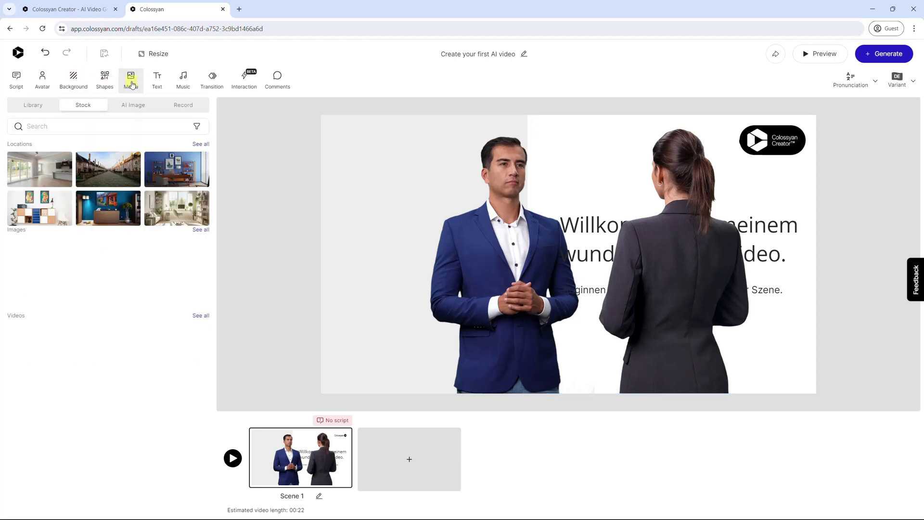
pyautogui.click(51, 176)
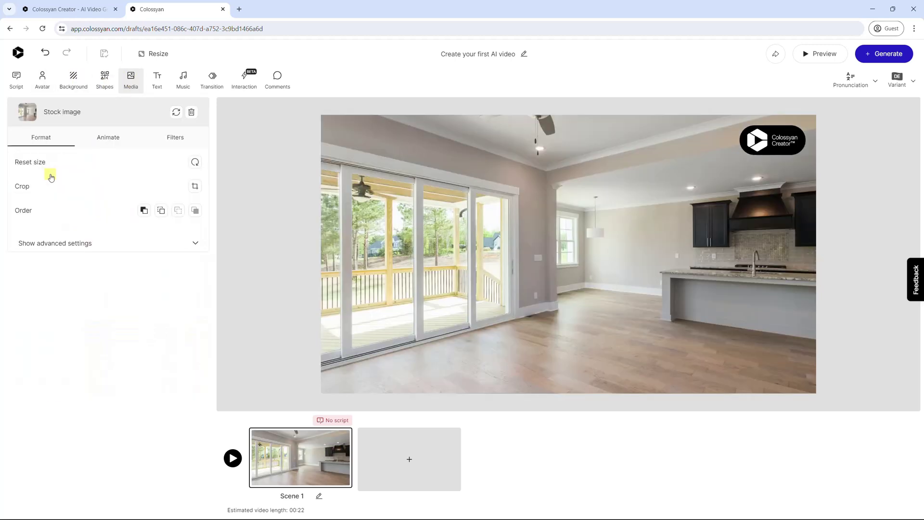
pyautogui.click(143, 210)
pyautogui.click(345, 215)
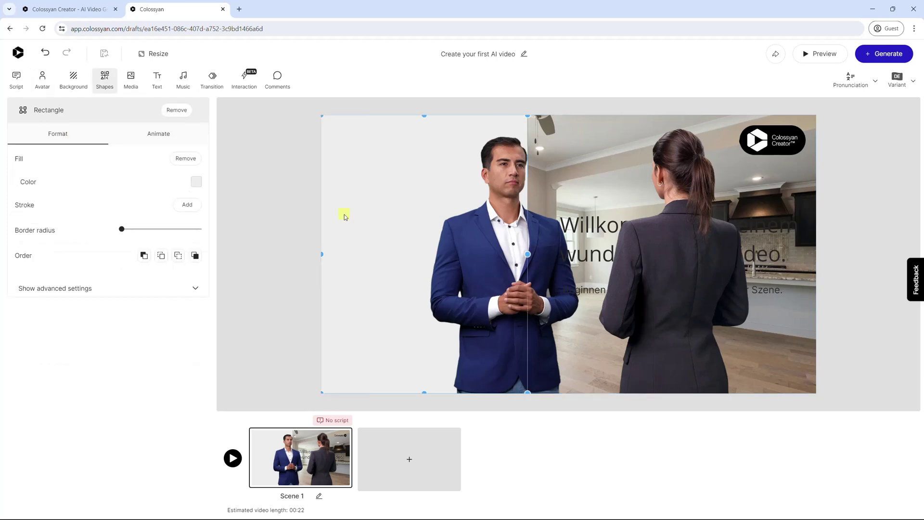
pyautogui.press('Delete')
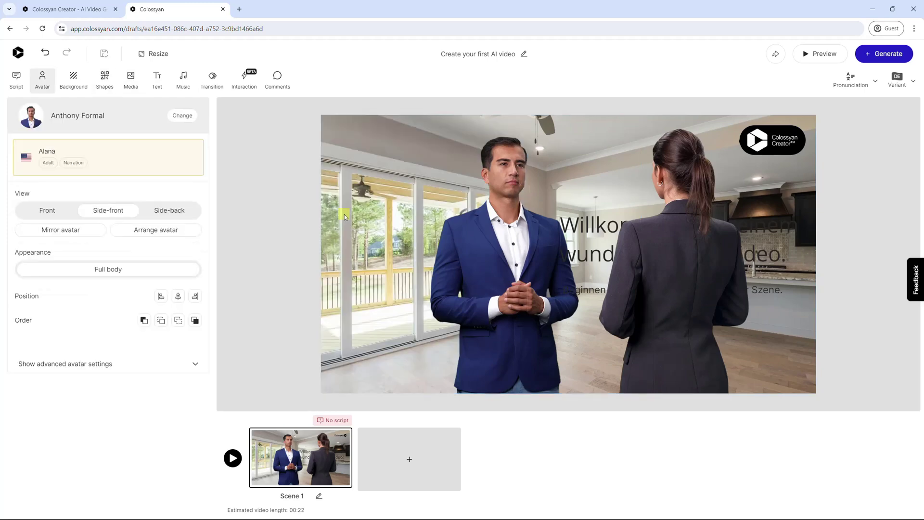
# - Look over Colossyan's text, music and scene transition options
pyautogui.click(157, 78)
pyautogui.click(186, 84)
pyautogui.click(215, 85)
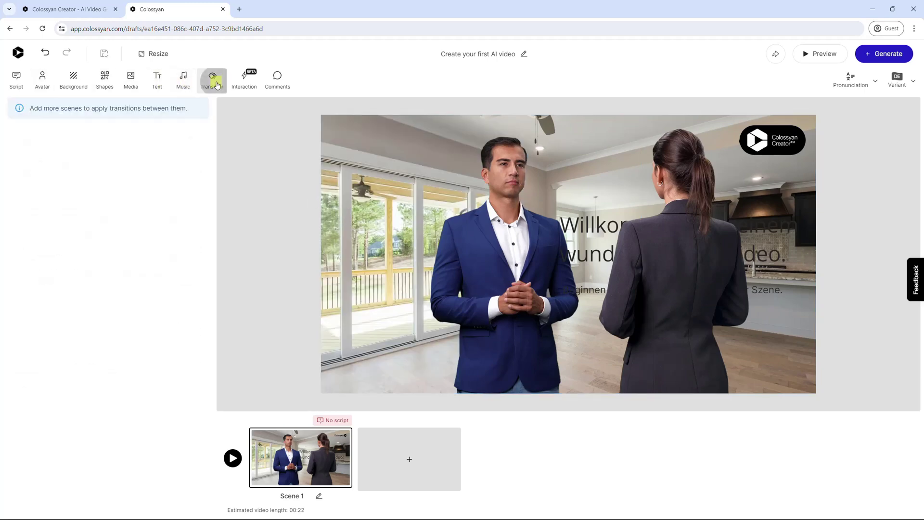
# - Create a multiple-choice quiz scene from the Interaction tab, dismiss the tip, and view comments
pyautogui.click(251, 85)
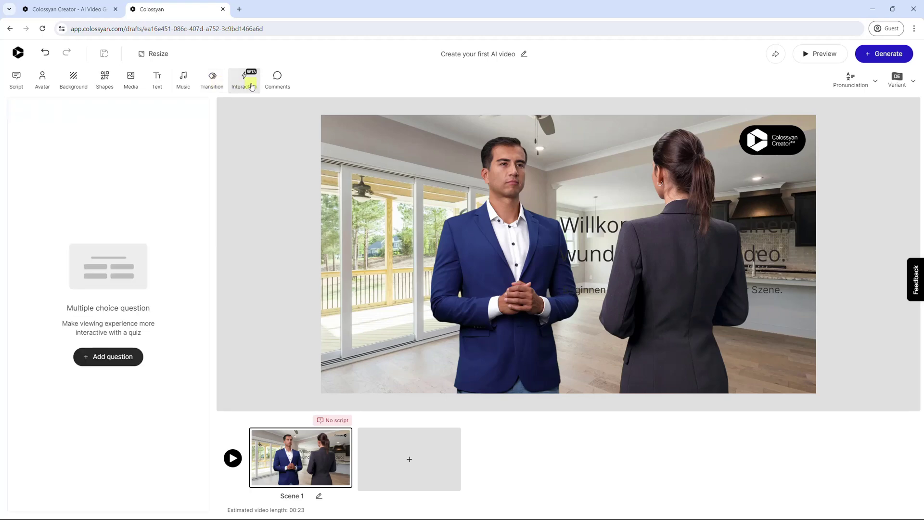
pyautogui.click(113, 356)
pyautogui.click(497, 348)
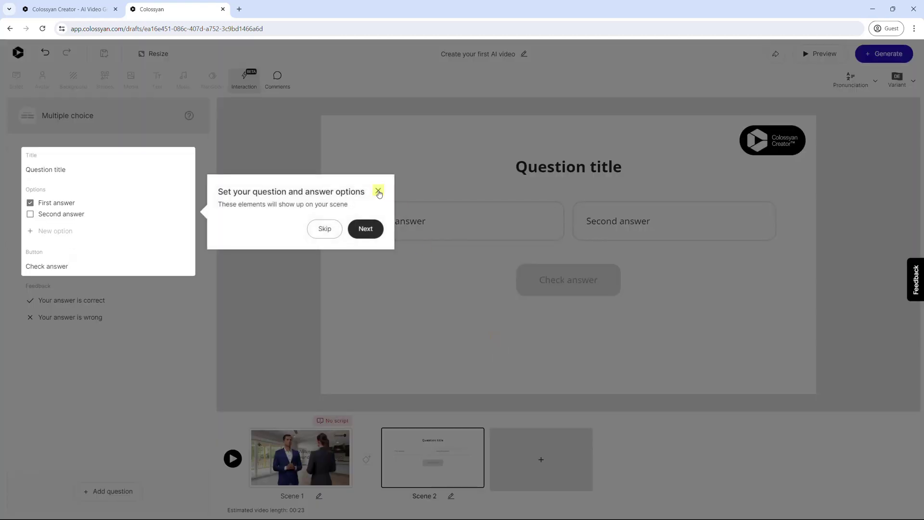
pyautogui.click(378, 192)
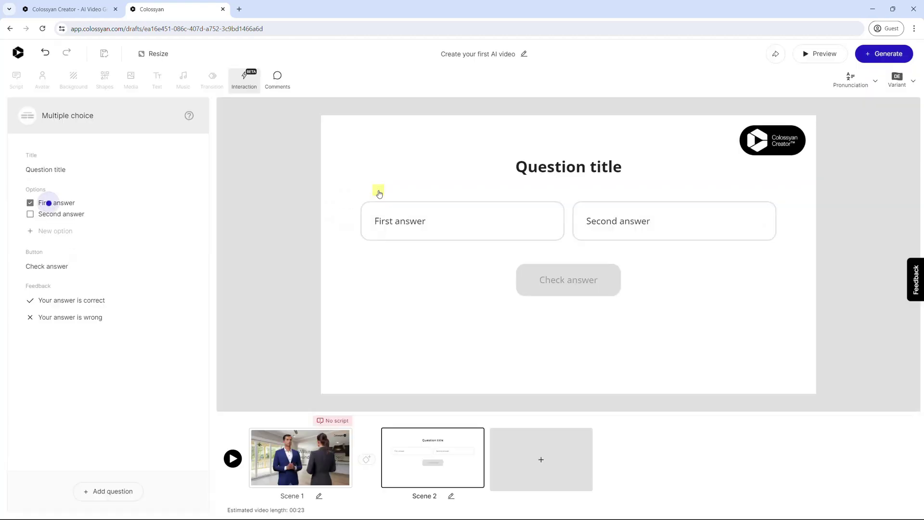
pyautogui.click(278, 78)
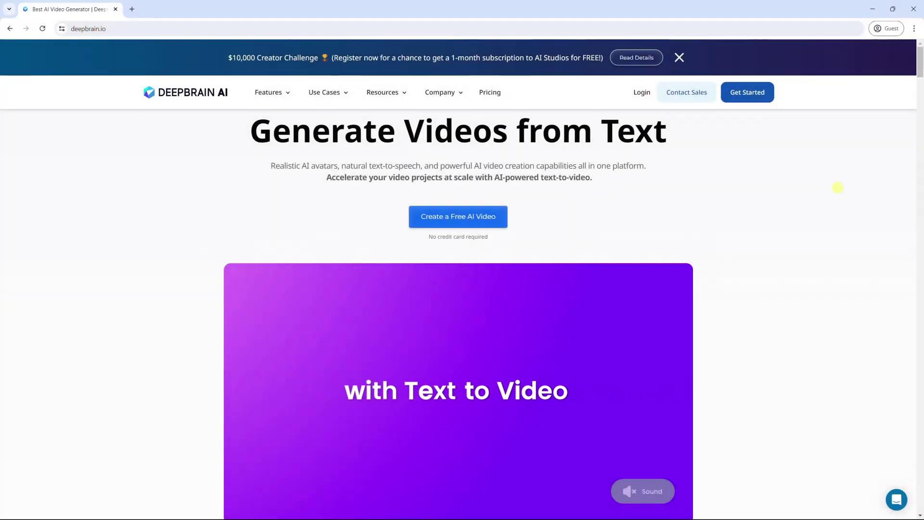
# - Scroll past Dream Avatar to the Multi-Language TTS, Custom Gestures and Multi-Avatar Scenes cards
pyautogui.scroll(-8, 838, 187)
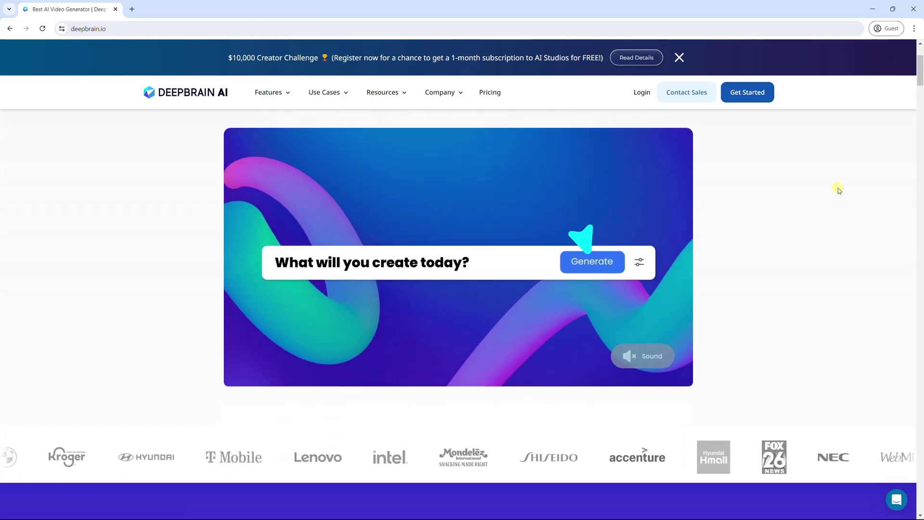
pyautogui.scroll(-4, 838, 189)
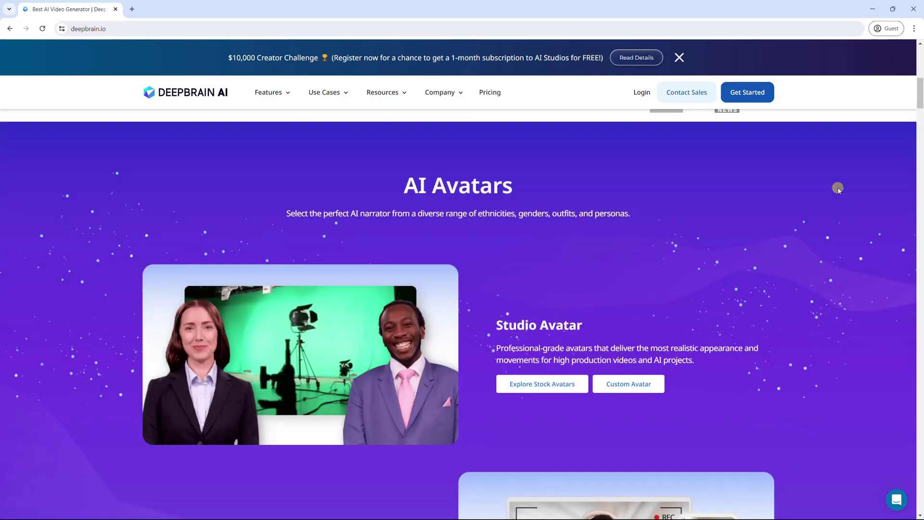
pyautogui.scroll(-5, 838, 188)
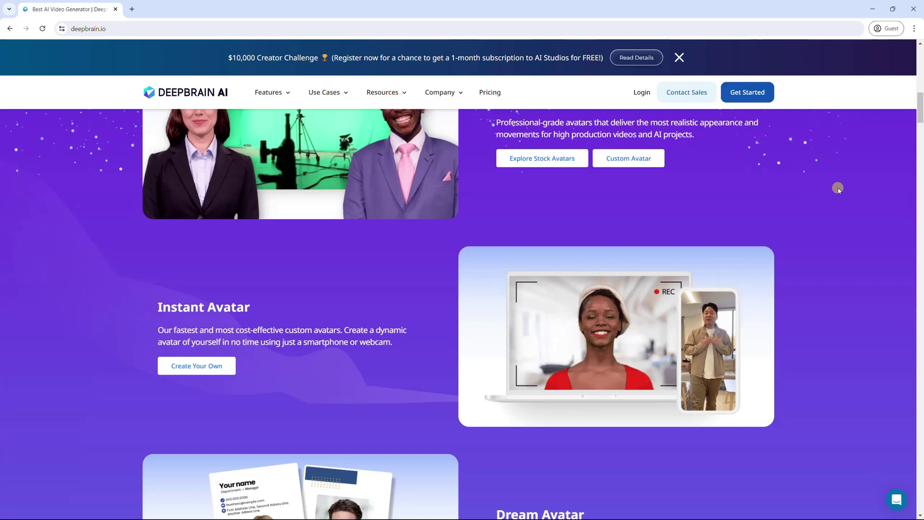
pyautogui.scroll(-5, 838, 188)
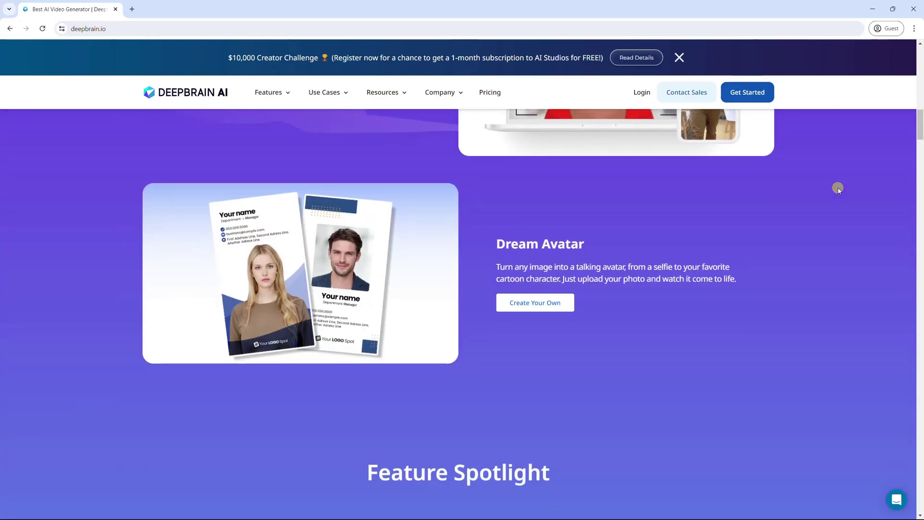
pyautogui.scroll(-5, 838, 188)
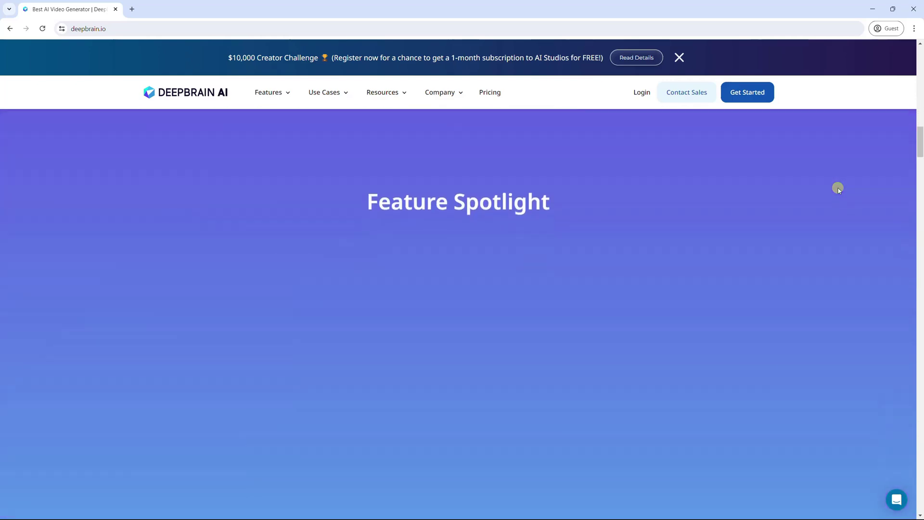
pyautogui.scroll(-1, 838, 188)
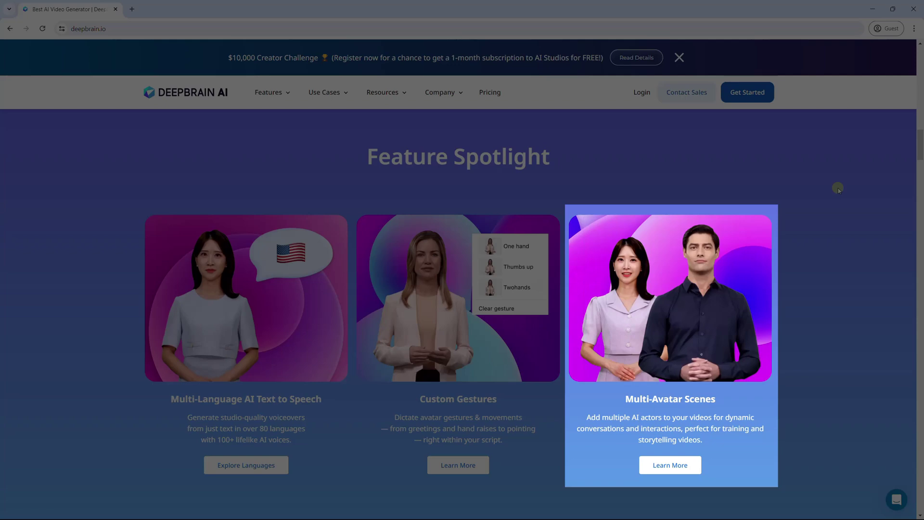
# - Scroll the DeepBrain AI homepage down through Templates to Teams & Workspaces
pyautogui.scroll(-5, 838, 187)
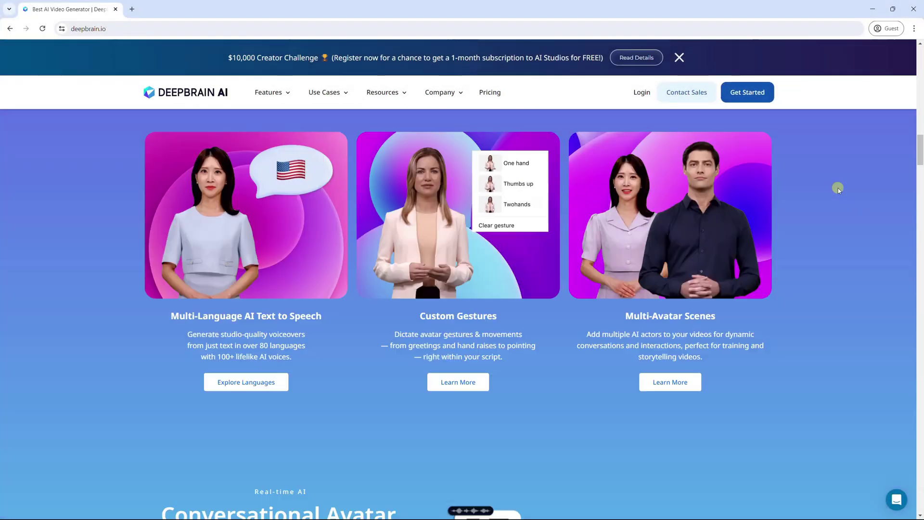
pyautogui.scroll(-2, 838, 188)
pyautogui.scroll(-8, 839, 188)
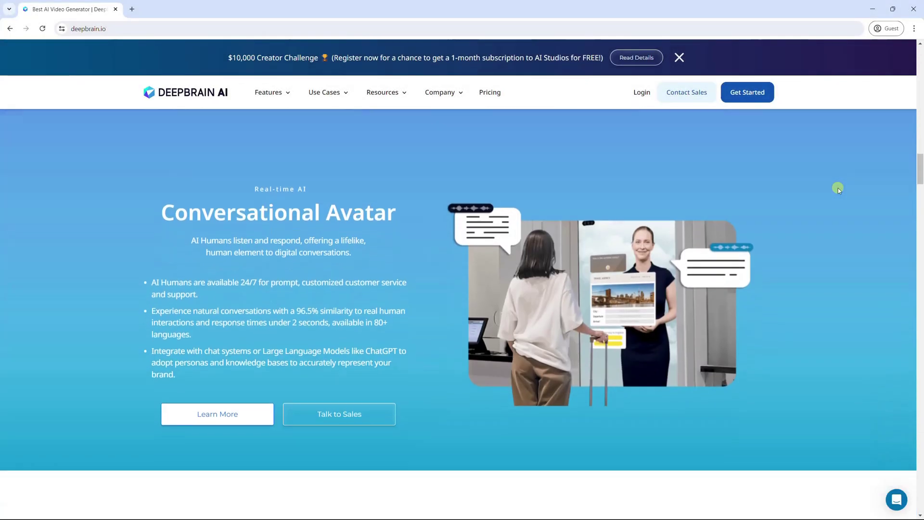
pyautogui.scroll(-5, 838, 189)
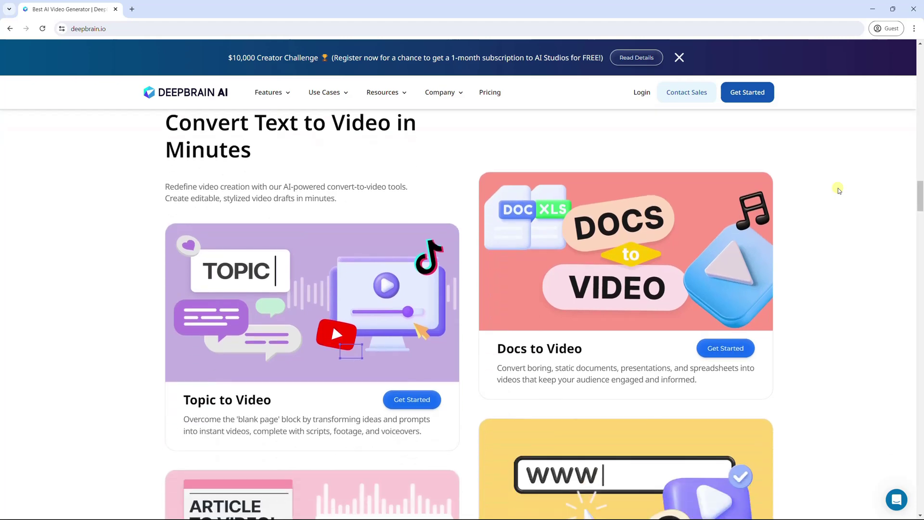
pyautogui.scroll(-10, 838, 190)
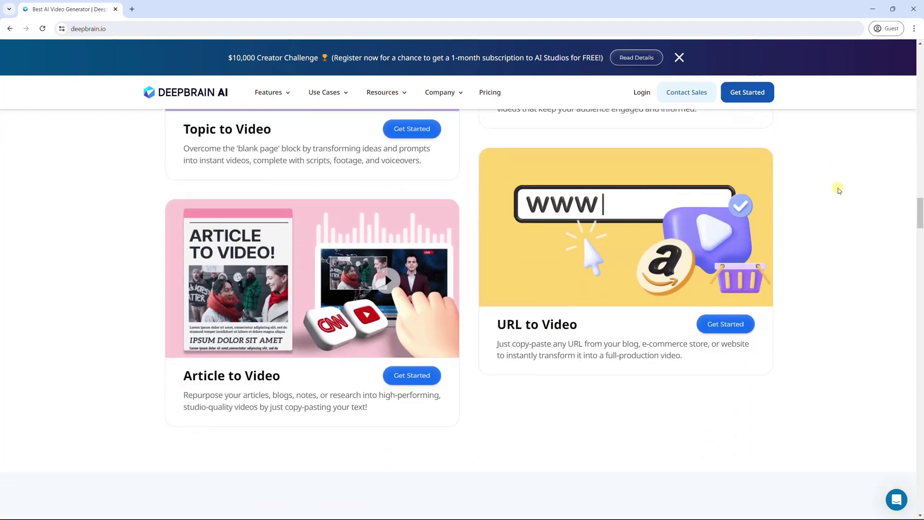
pyautogui.scroll(-7, 838, 190)
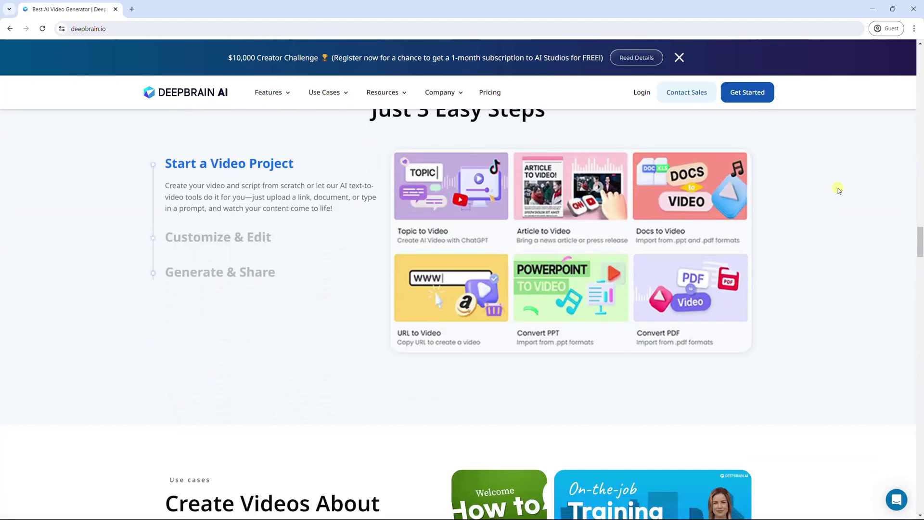
pyautogui.scroll(-10, 838, 189)
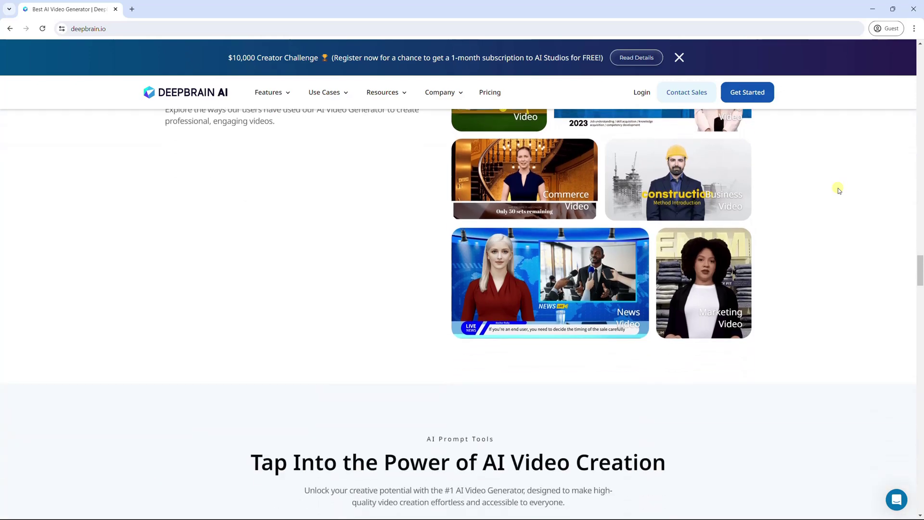
pyautogui.scroll(-10, 838, 188)
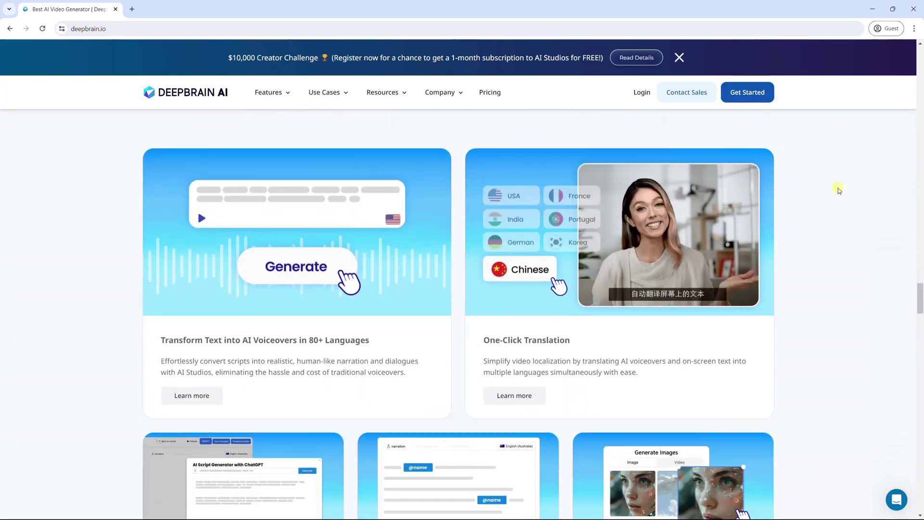
pyautogui.scroll(-4, 838, 189)
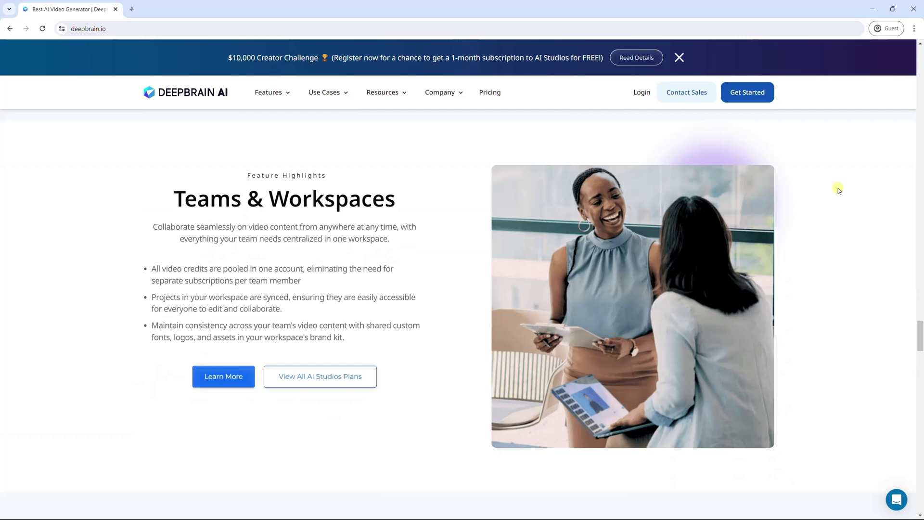
pyautogui.scroll(-6, 838, 189)
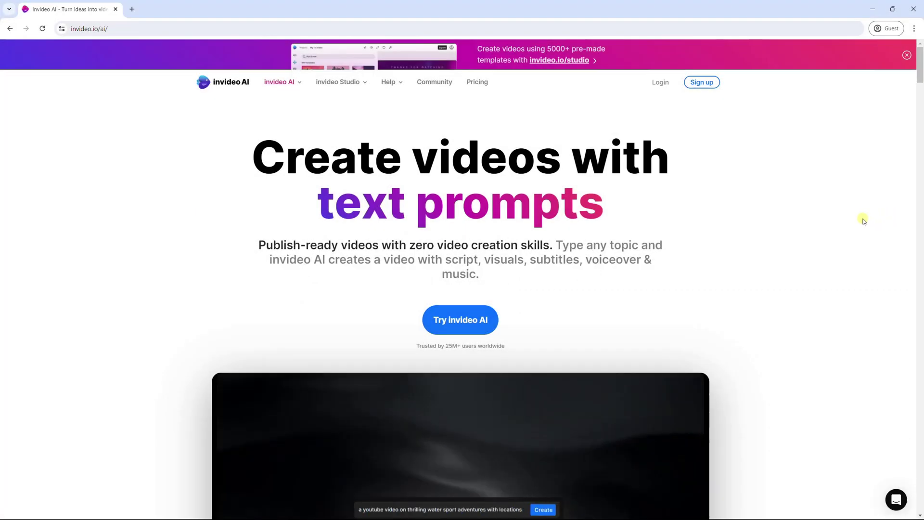
# - Scroll past invideo's demo video, ratings and feature cards to 'Your complete video solution'
pyautogui.scroll(-4, 866, 220)
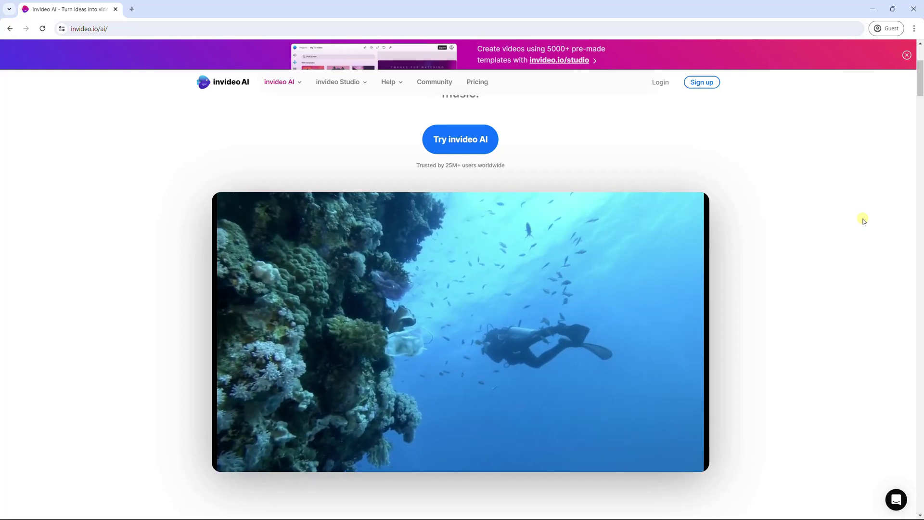
pyautogui.scroll(-5, 864, 220)
pyautogui.scroll(-7, 864, 220)
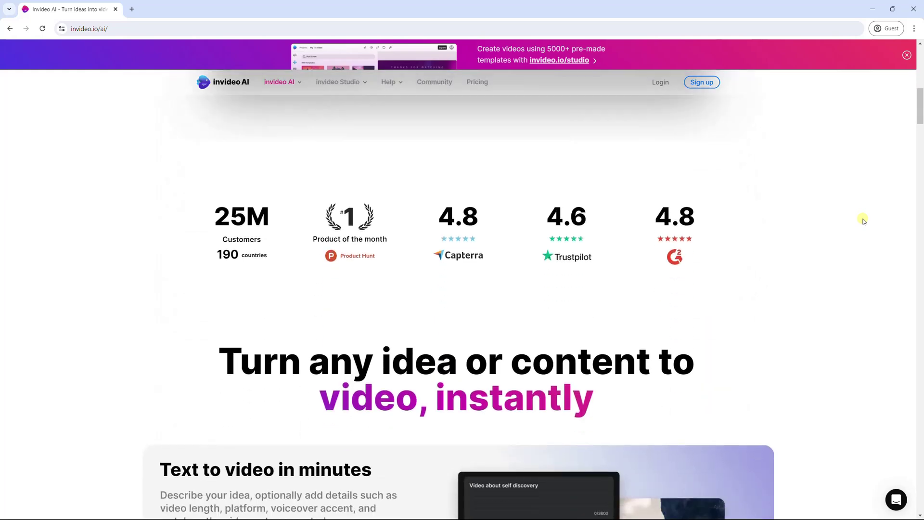
pyautogui.scroll(-1, 864, 220)
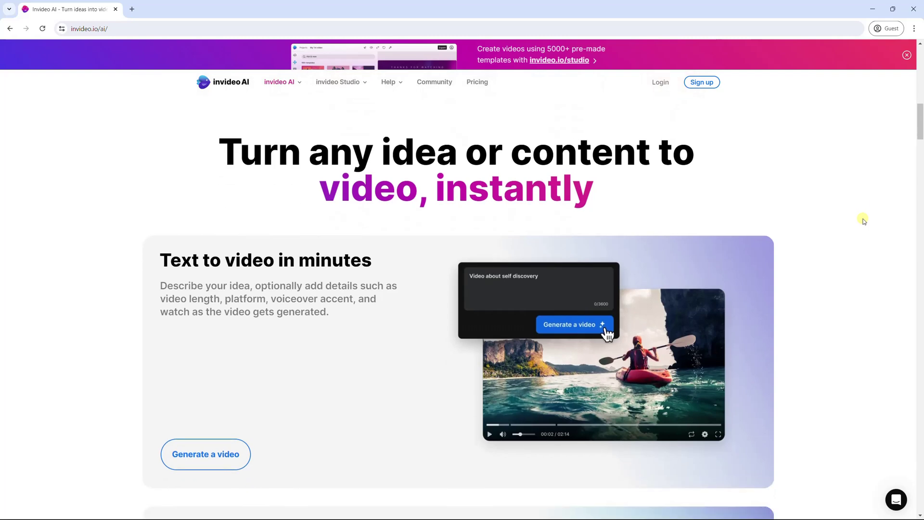
pyautogui.scroll(-7, 863, 220)
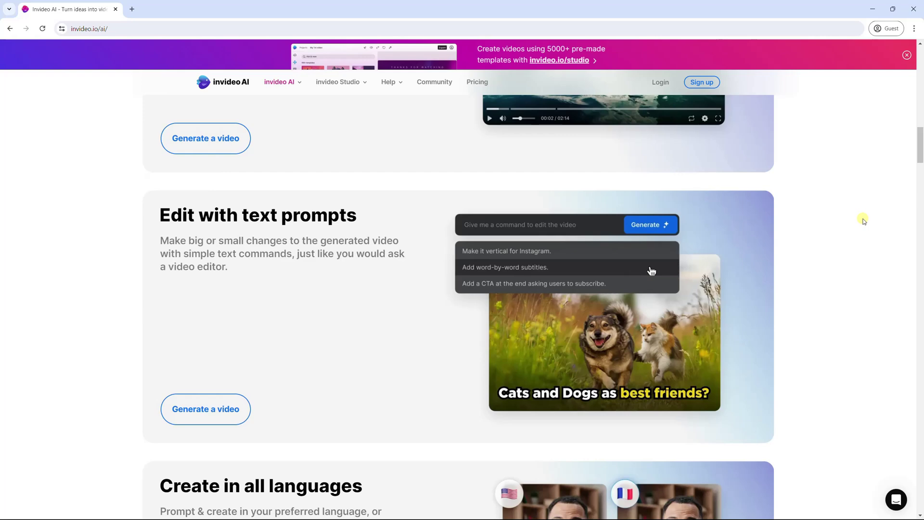
pyautogui.scroll(-7, 863, 220)
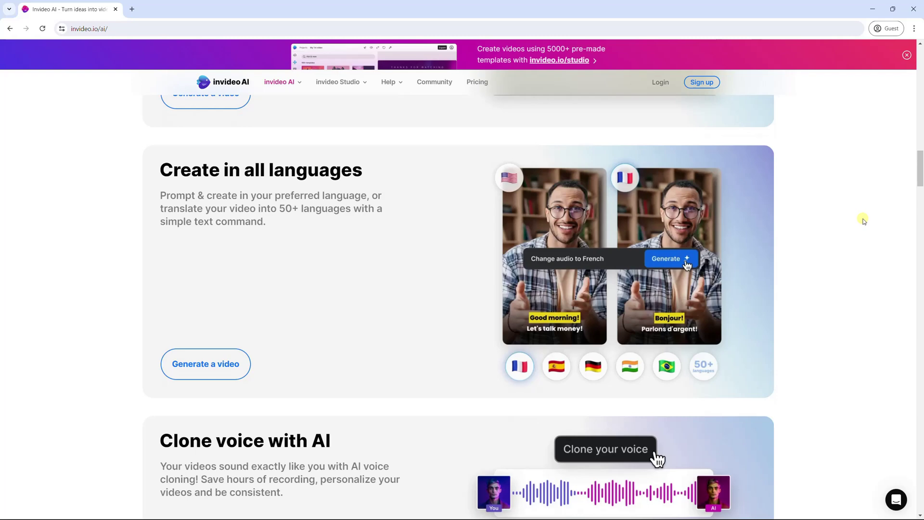
pyautogui.scroll(-5, 864, 221)
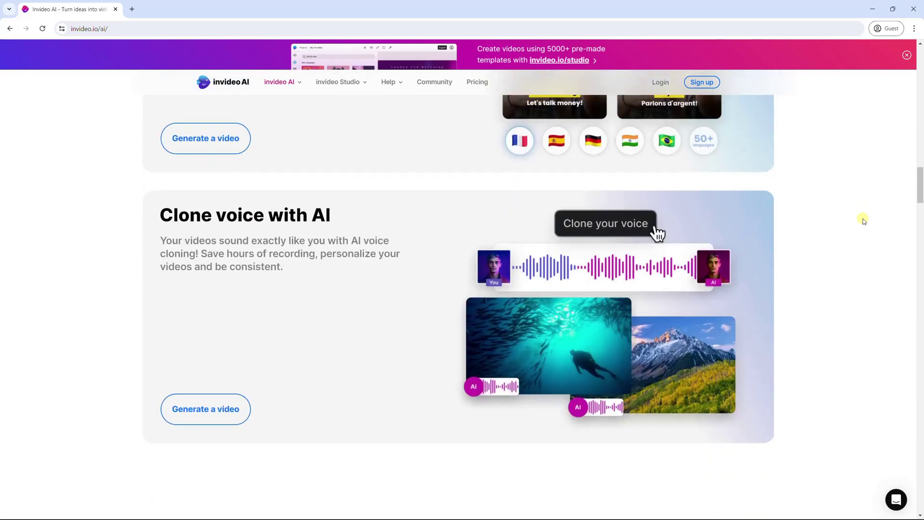
pyautogui.scroll(-6, 864, 221)
# - Scroll past the Free, Plus $20 and Max $48 pricing plans to the mobile app section
pyautogui.scroll(-4, 864, 220)
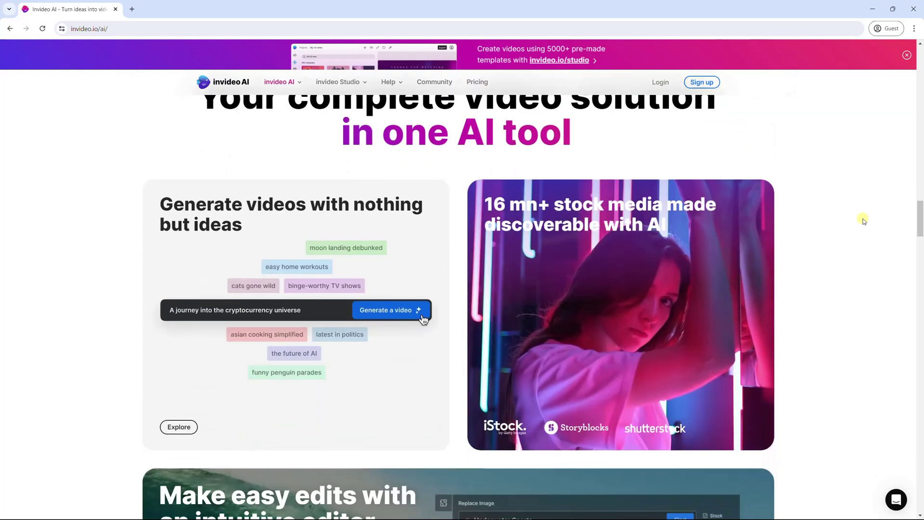
pyautogui.scroll(-7, 864, 221)
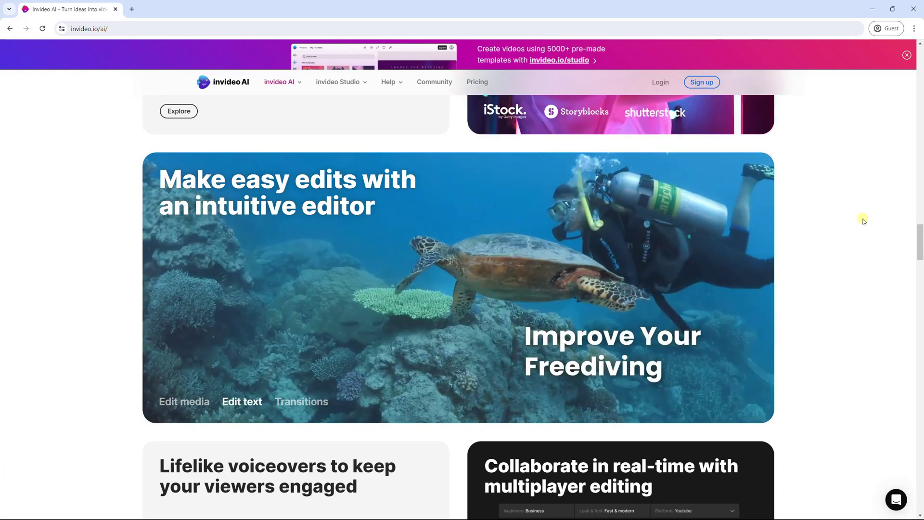
pyautogui.scroll(-5, 864, 221)
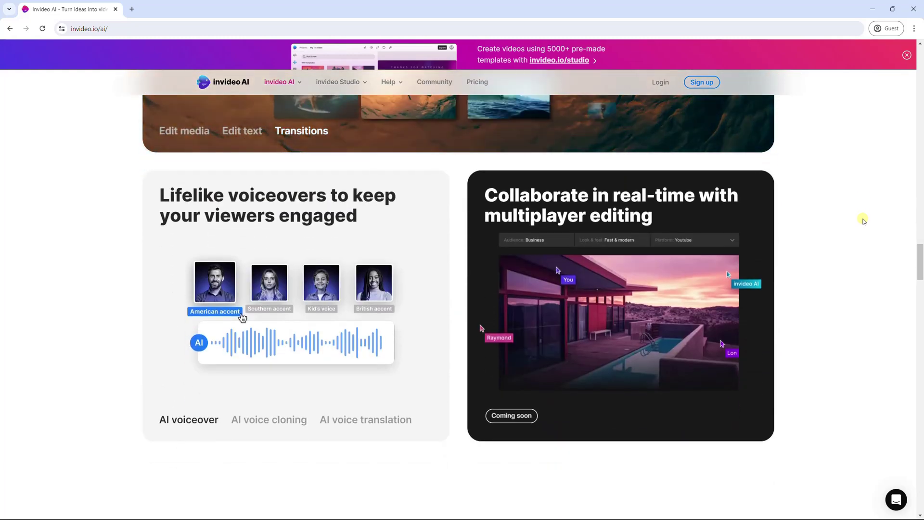
pyautogui.scroll(-10, 864, 220)
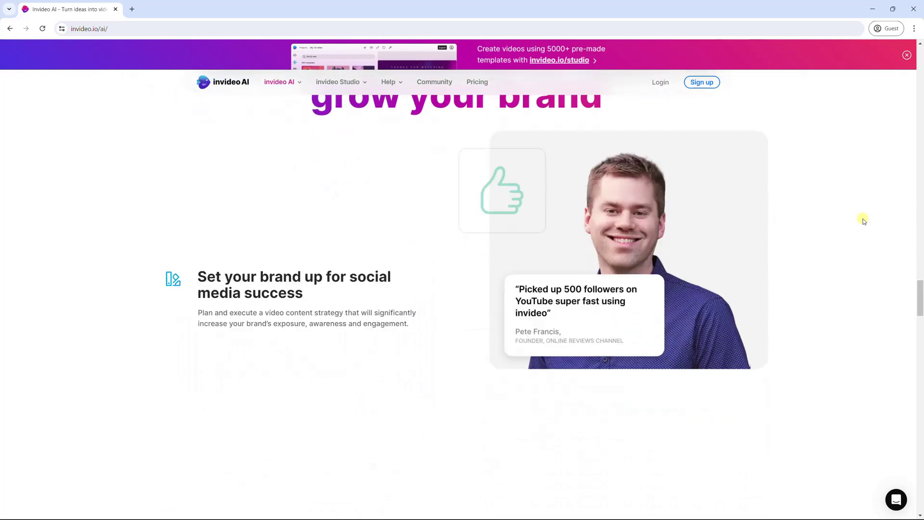
pyautogui.scroll(-6, 864, 221)
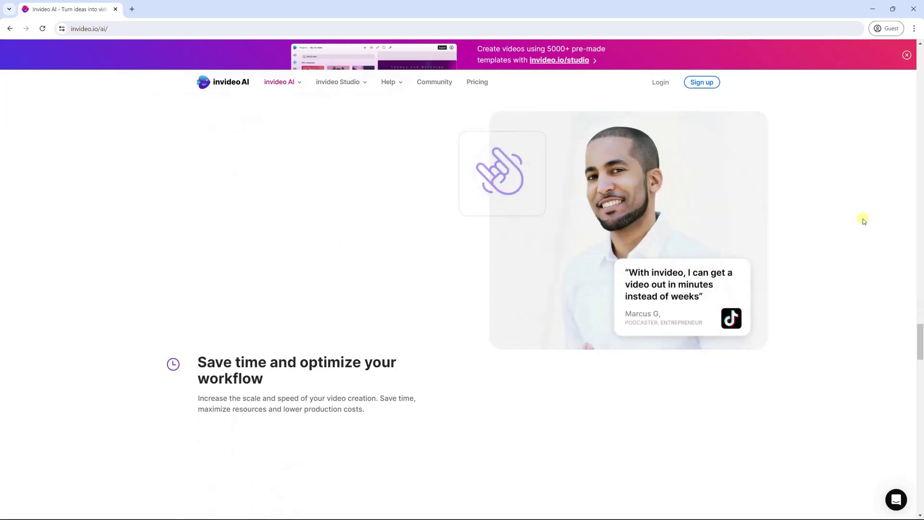
pyautogui.scroll(-10, 864, 221)
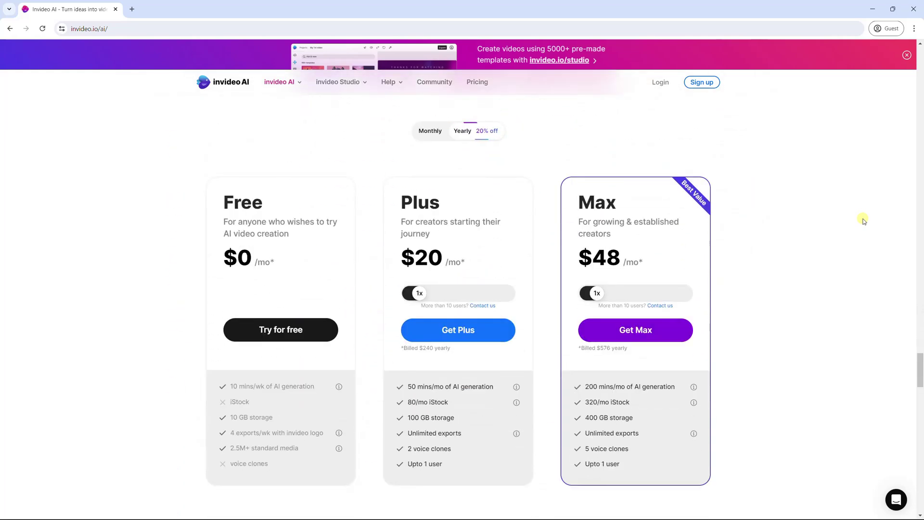
pyautogui.scroll(-4, 864, 220)
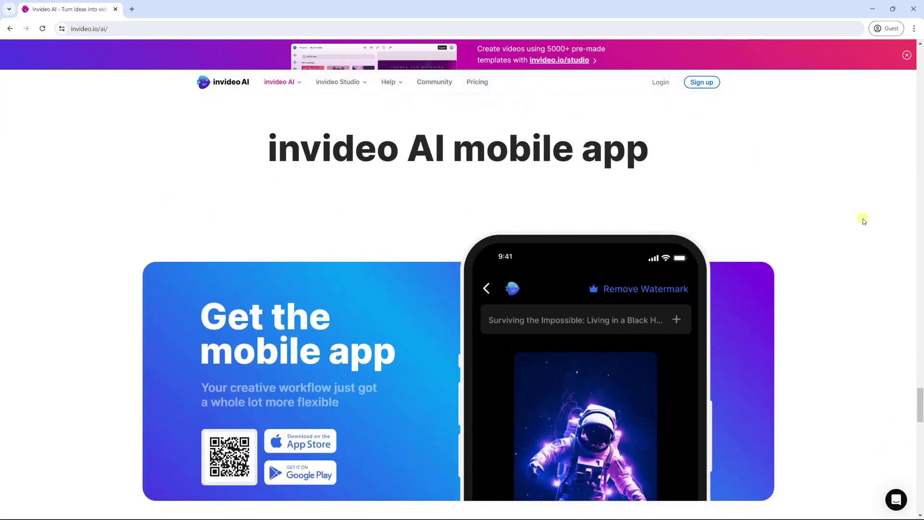